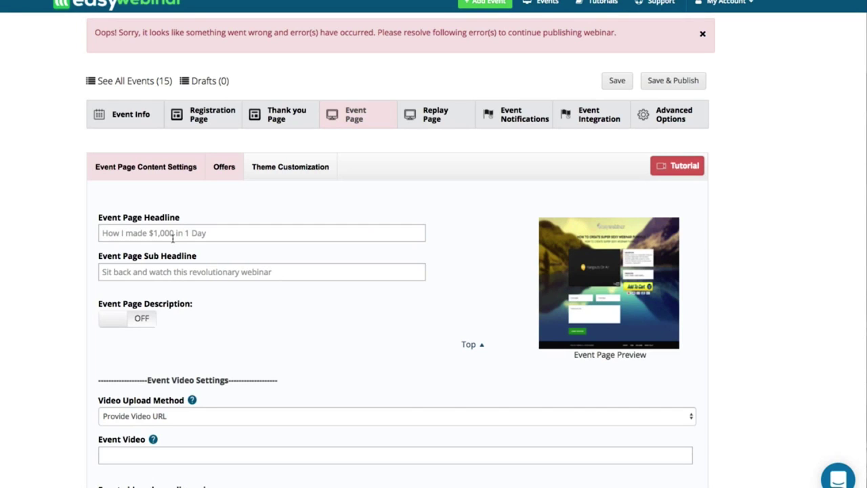
Step: Keep Provide Video URL as the Video Upload Method and select the Event Video field
{"action": "left_click", "coordinate": [173, 235]}
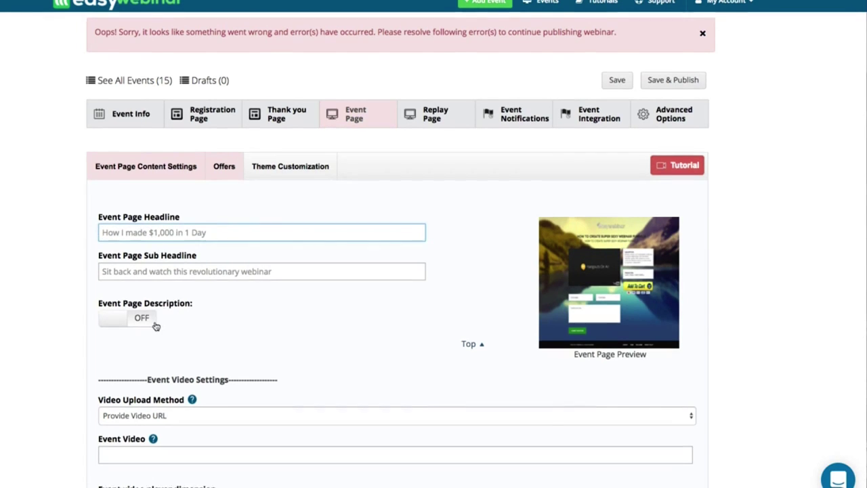
{"action": "scroll", "coordinate": [155, 325], "scroll_direction": "down", "scroll_amount": 1}
{"action": "left_click", "coordinate": [154, 376]}
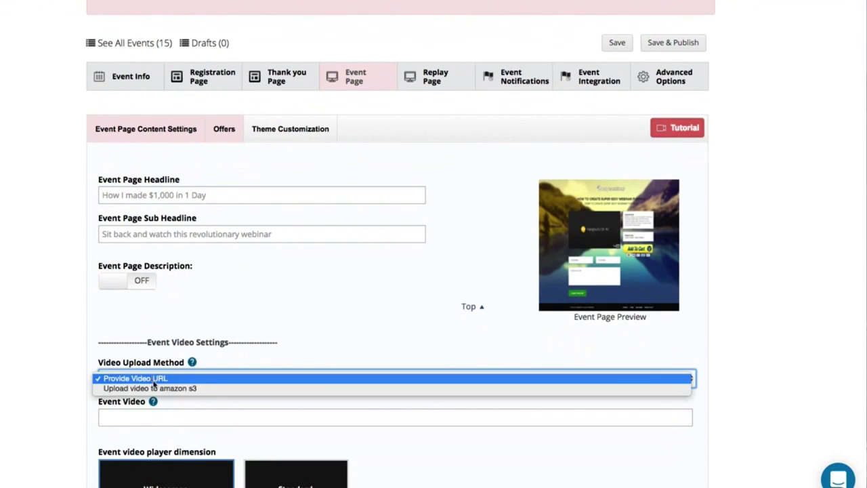
{"action": "left_click", "coordinate": [139, 416]}
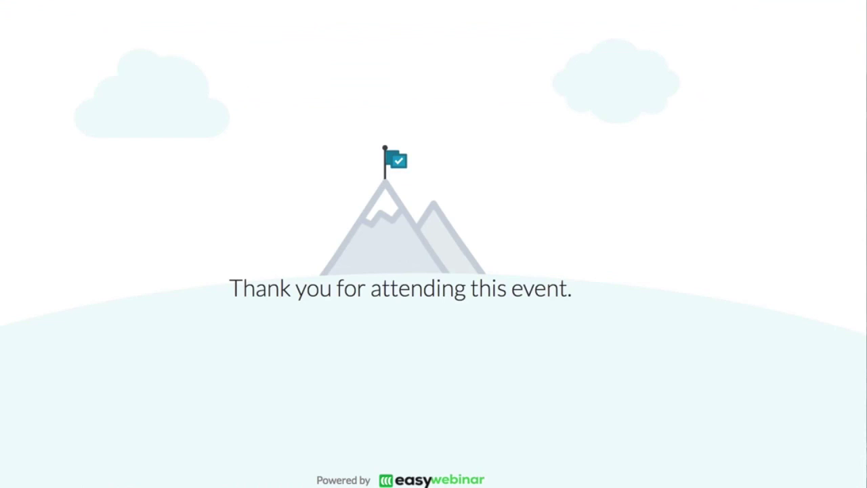
Step: Go to youtube.com in the browser to find a video link
{"action": "key", "text": "ctrl+l"}
{"action": "type", "text": "t"}
{"action": "key", "text": "BackSpace"}
{"action": "type", "text": "yotube"}
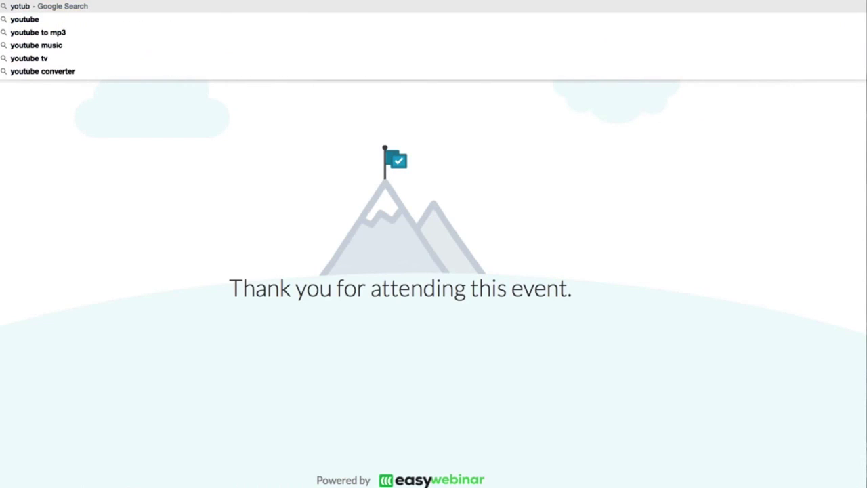
{"action": "key", "text": "BackSpace"}
{"action": "key", "text": "BackSpace"}
{"action": "key", "text": "BackSpace"}
{"action": "key", "text": "BackSpace"}
{"action": "type", "text": "utube.co"}
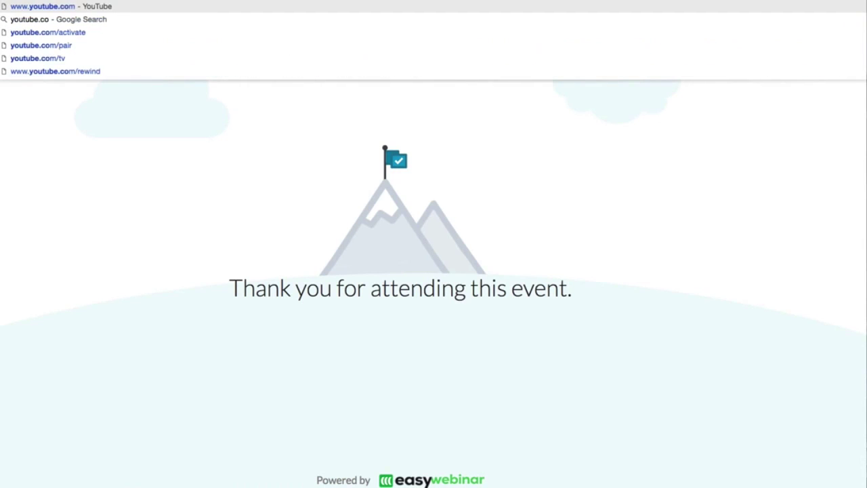
{"action": "key", "text": "Return"}
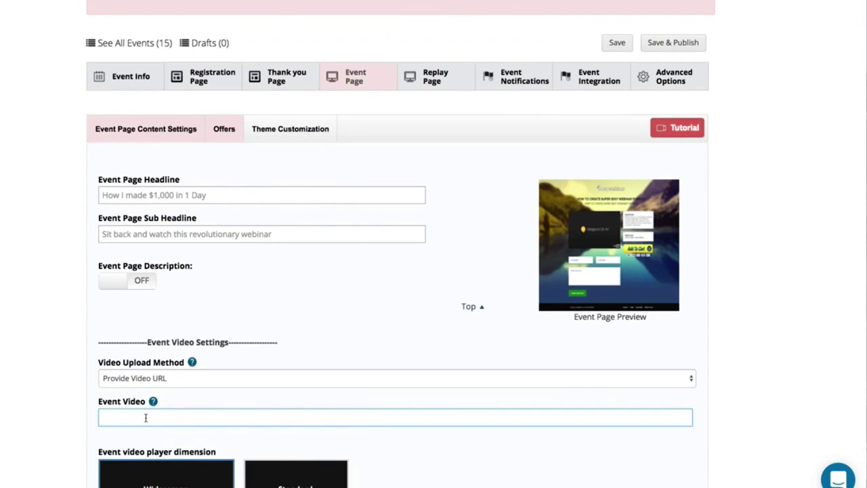
Step: Paste the YouTube link as the Event Video and set its length to 00:01:01
{"action": "type", "text": "https://www.youtube.com/watch?v=vP6Nw1_OGlg"}
{"action": "scroll", "coordinate": [213, 406], "scroll_direction": "down", "scroll_amount": 5}
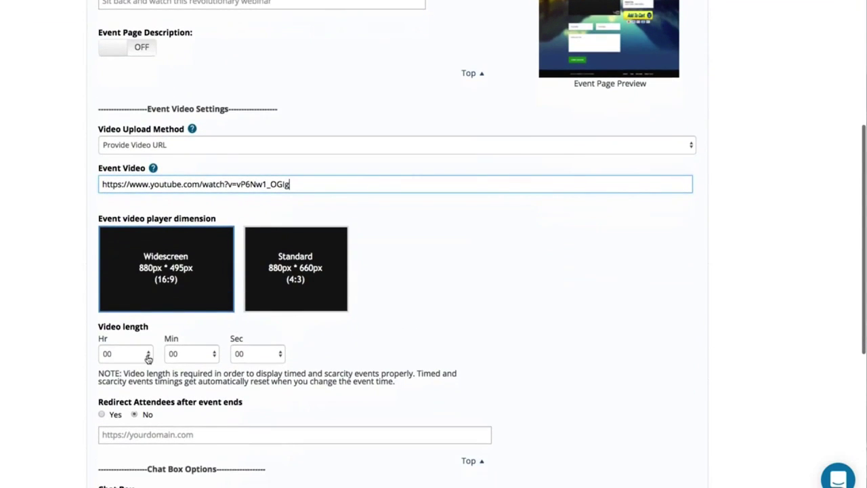
{"action": "left_click", "coordinate": [190, 355]}
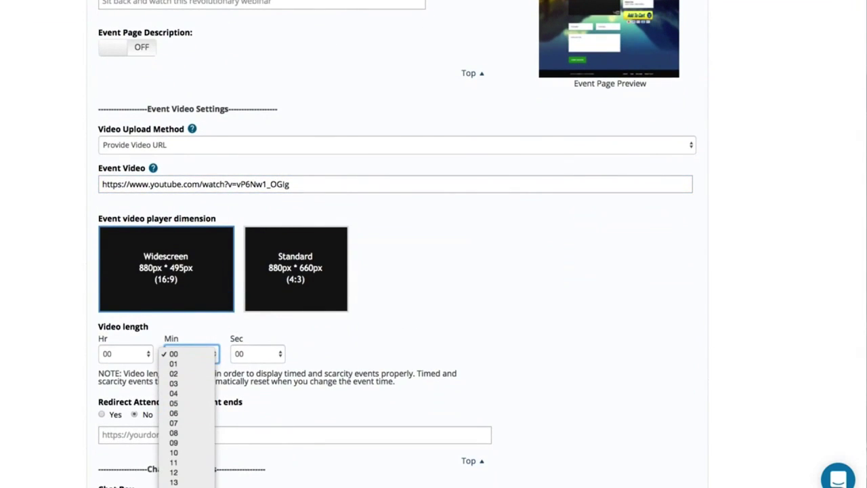
{"action": "left_click", "coordinate": [424, 99]}
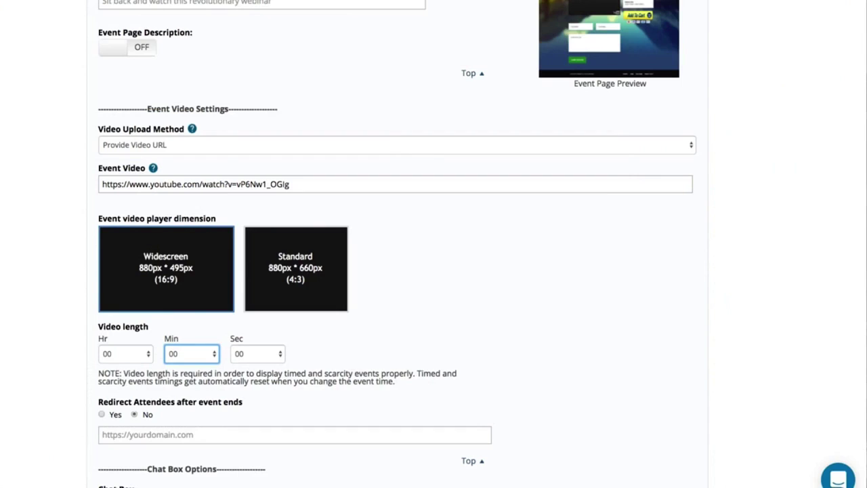
{"action": "left_click", "coordinate": [180, 353]}
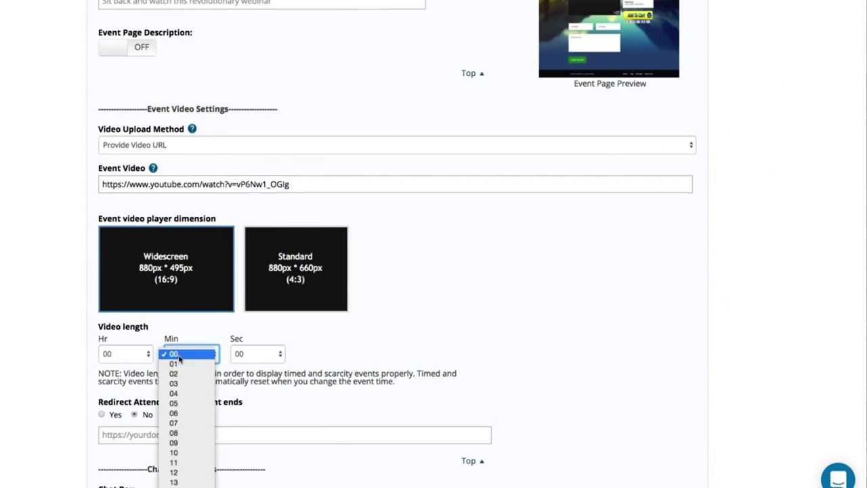
{"action": "left_click", "coordinate": [181, 363]}
{"action": "left_click", "coordinate": [252, 353]}
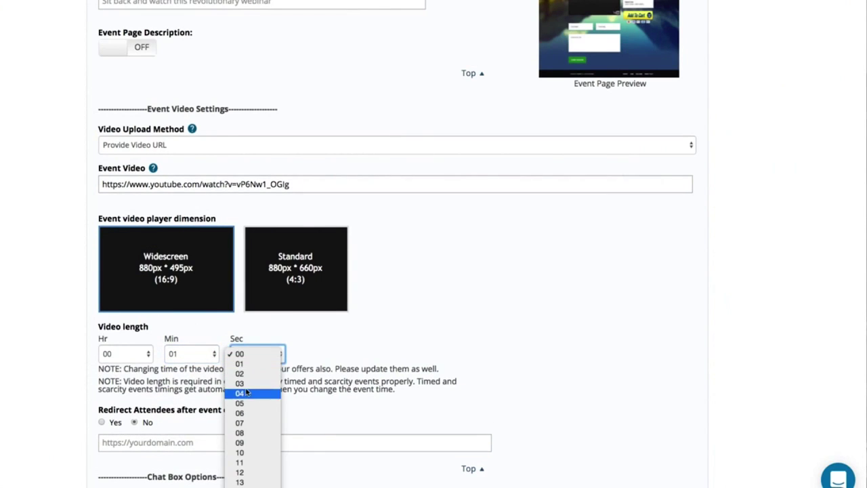
{"action": "left_click", "coordinate": [250, 364]}
{"action": "left_click", "coordinate": [131, 449]}
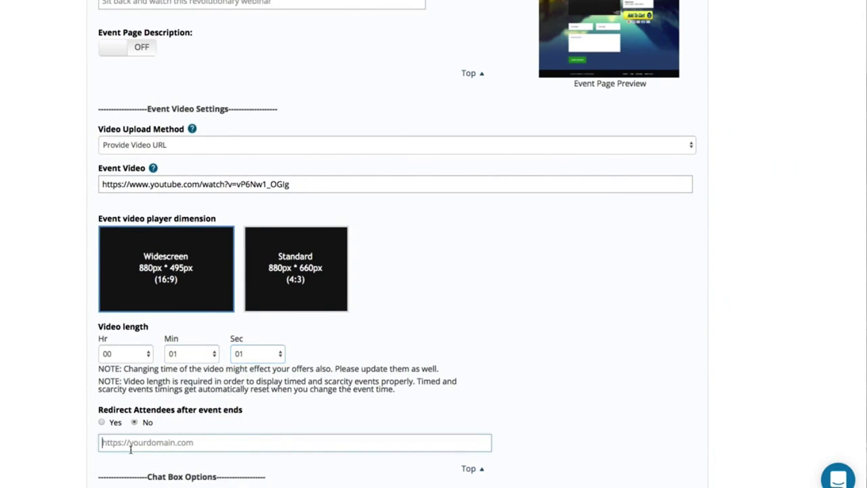
{"action": "left_click", "coordinate": [102, 422]}
{"action": "left_click", "coordinate": [133, 448]}
{"action": "type", "text": "http://as"}
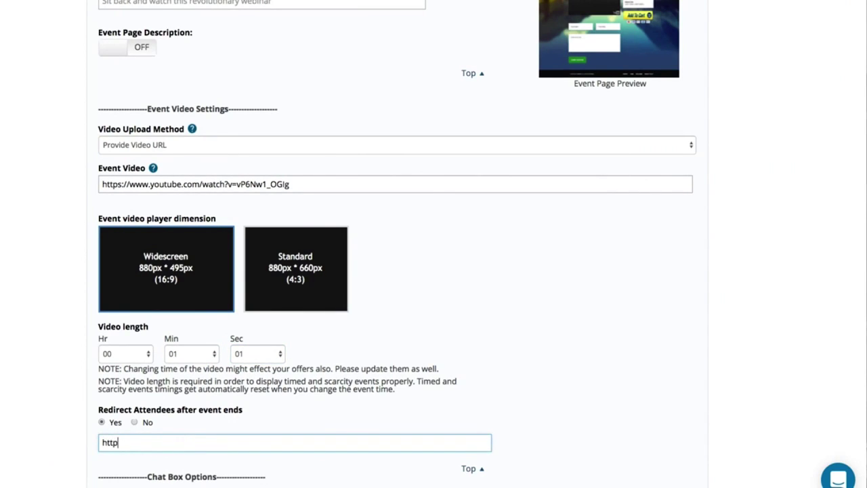
{"action": "key", "text": "BackSpace"}
{"action": "key", "text": "BackSpace"}
{"action": "type", "text": "easywebinar.com"}
Step: Set the Chat Box to Contact Box and enter the email address that receives questions
{"action": "scroll", "coordinate": [142, 338], "scroll_direction": "down", "scroll_amount": 5}
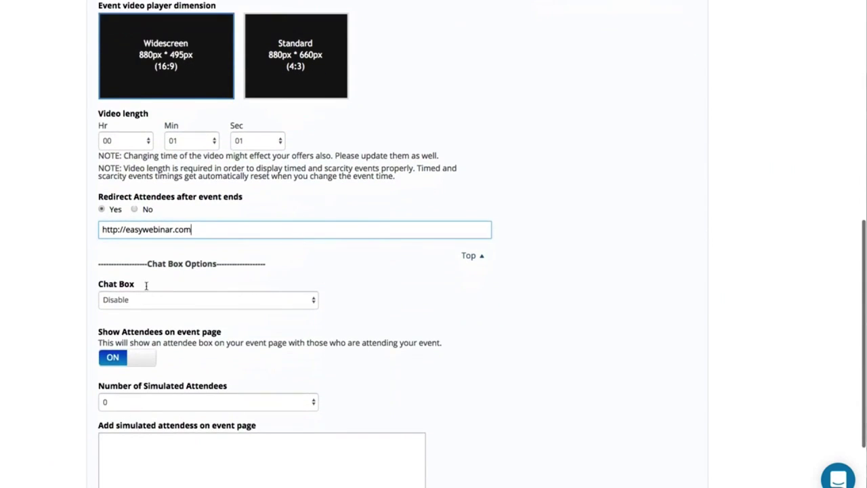
{"action": "left_click", "coordinate": [148, 308]}
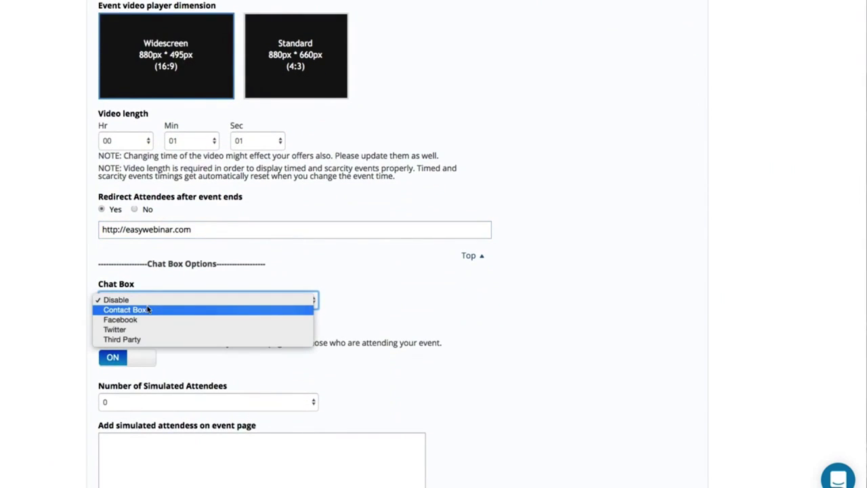
{"action": "left_click", "coordinate": [147, 308]}
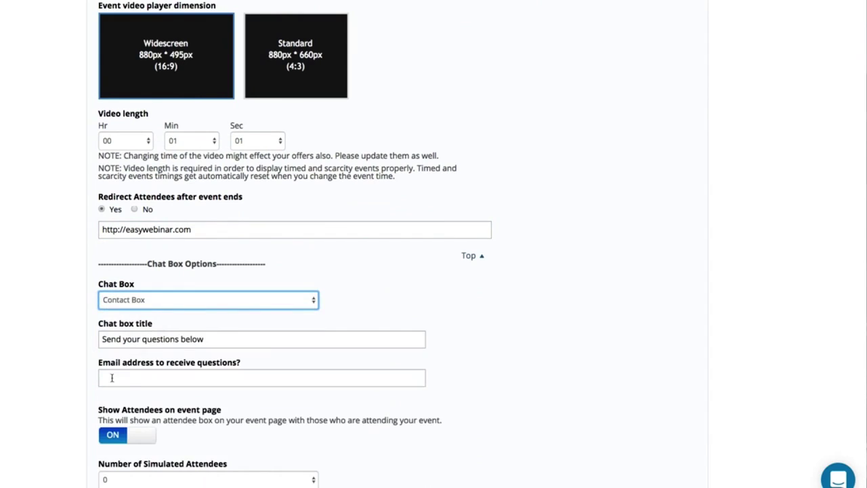
{"action": "left_click", "coordinate": [120, 381]}
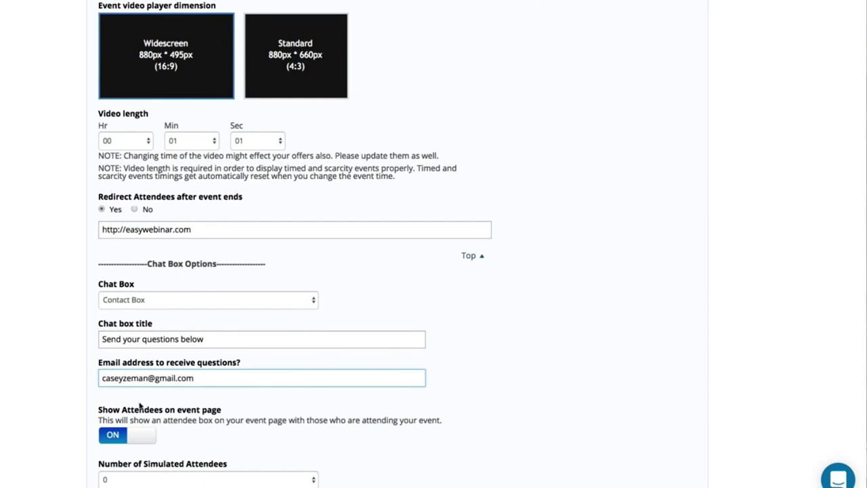
Step: Turn Show Attendees off on the event page
{"action": "scroll", "coordinate": [129, 405], "scroll_direction": "down", "scroll_amount": 5}
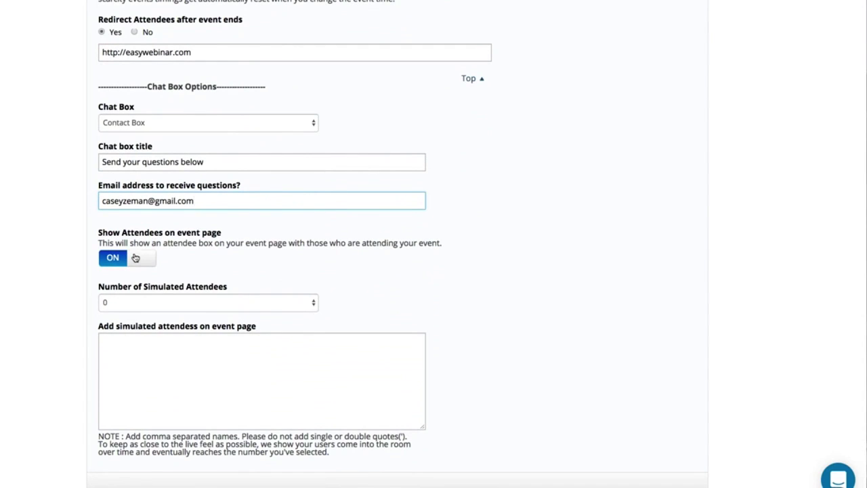
{"action": "left_click", "coordinate": [135, 257]}
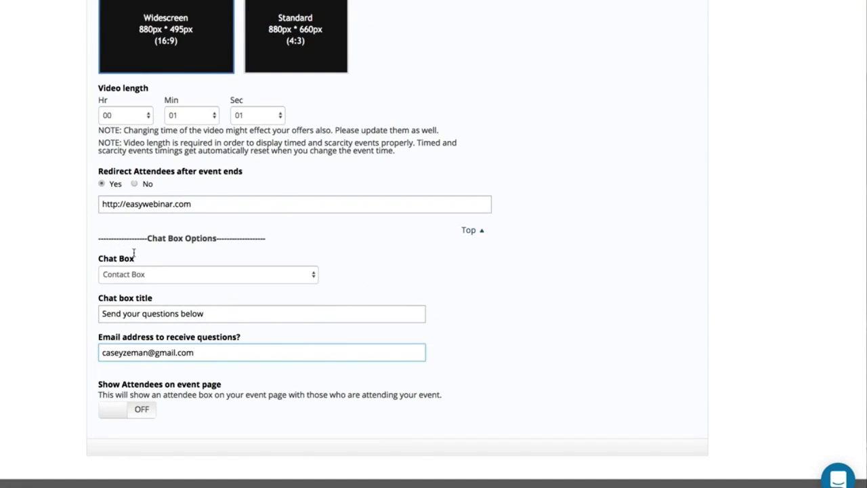
{"action": "scroll", "coordinate": [134, 253], "scroll_direction": "up", "scroll_amount": 10}
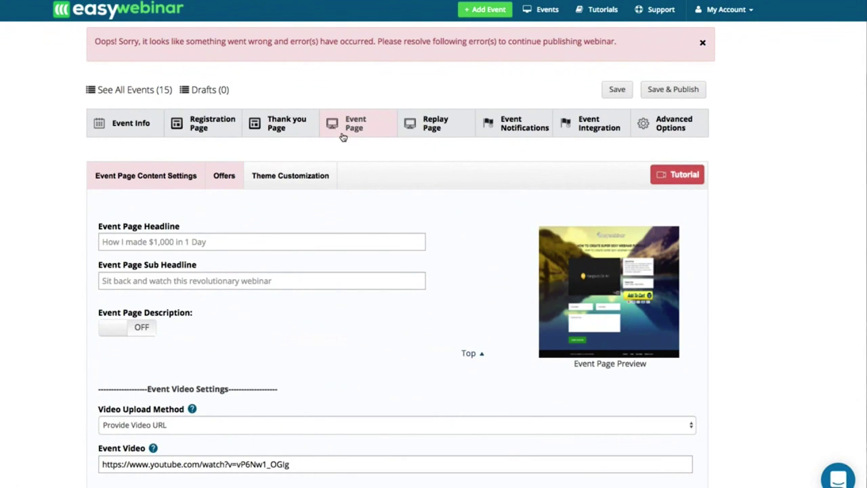
{"action": "left_click", "coordinate": [425, 125]}
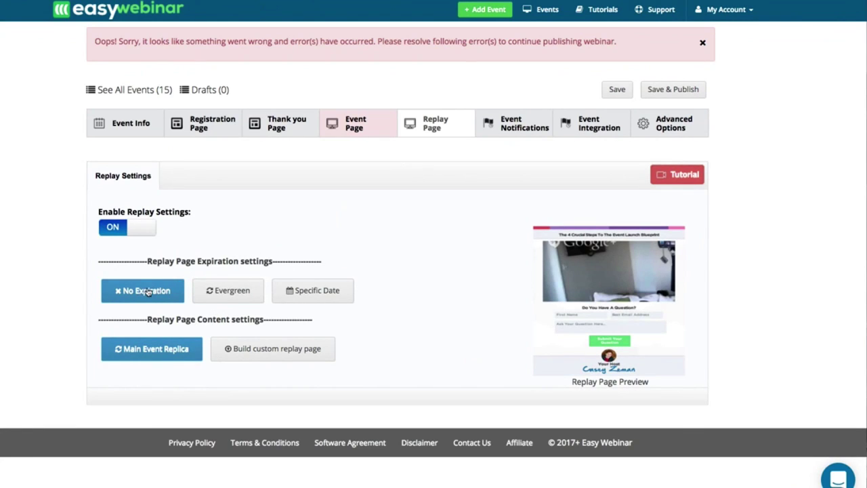
Step: Set replay expiry to evergreen 3 days, try a 2017-06-30 date, and enable the countdown
{"action": "left_click", "coordinate": [223, 297]}
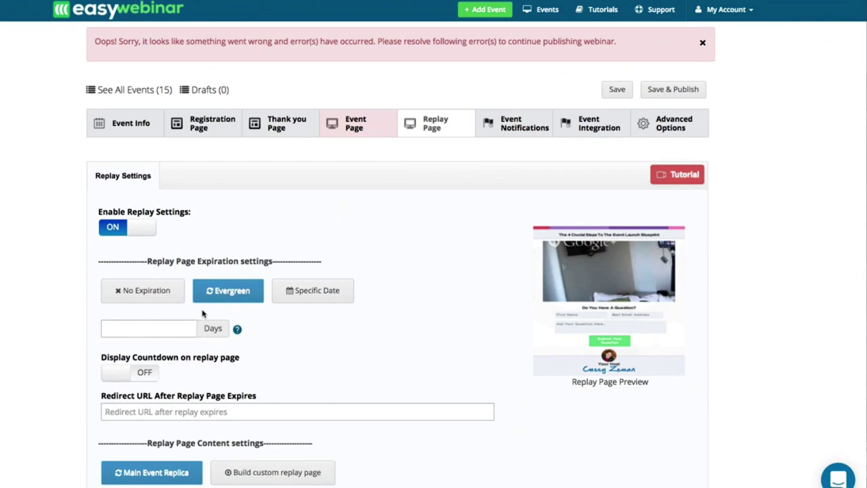
{"action": "left_click", "coordinate": [175, 329]}
{"action": "type", "text": "3"}
{"action": "left_click", "coordinate": [309, 298]}
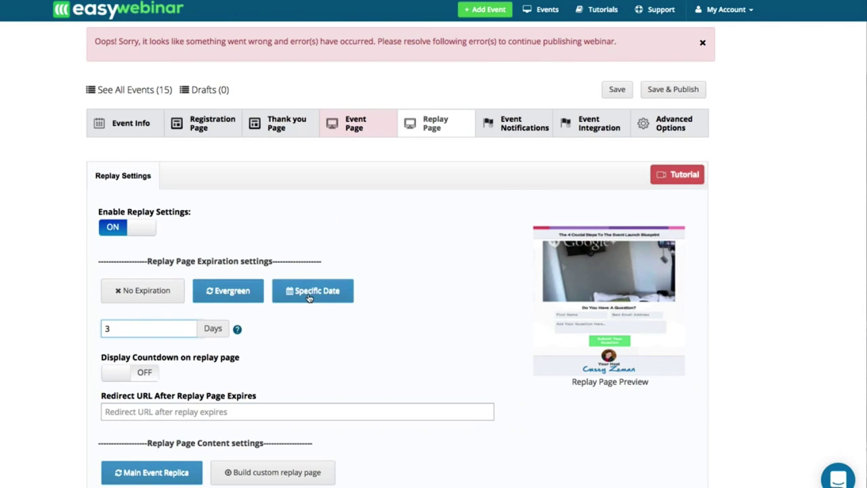
{"action": "left_click", "coordinate": [171, 330]}
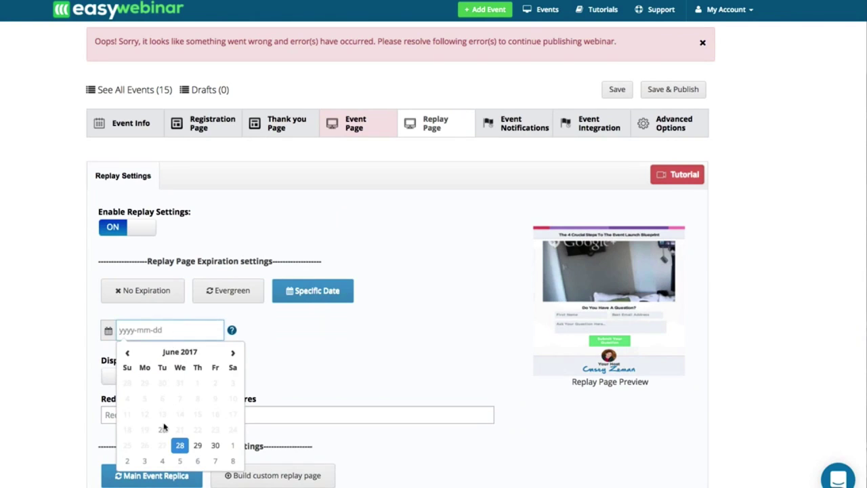
{"action": "left_click", "coordinate": [215, 445]}
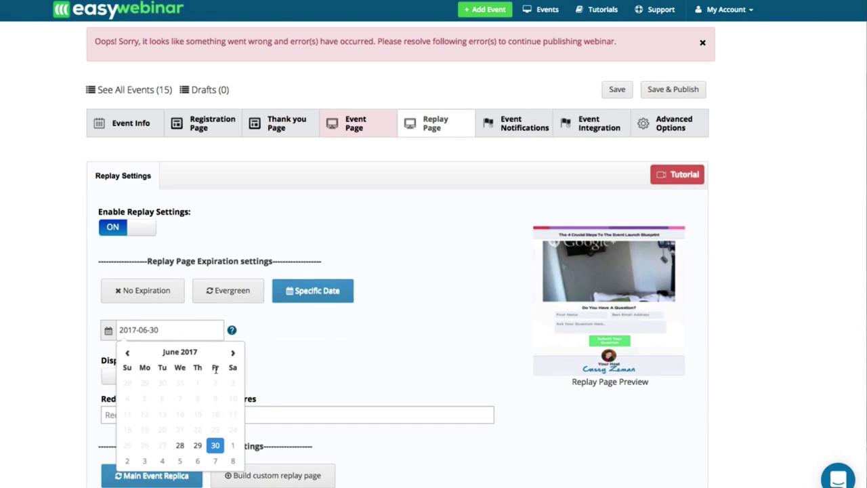
{"action": "left_click", "coordinate": [287, 339]}
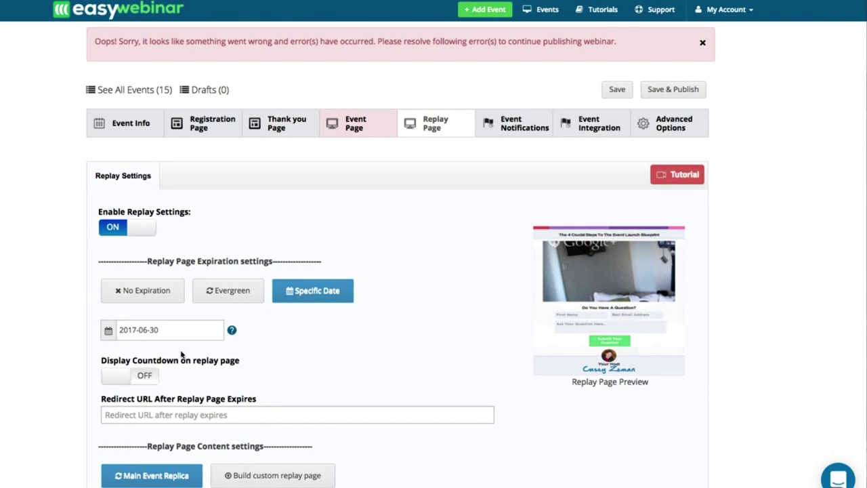
{"action": "left_click", "coordinate": [115, 378]}
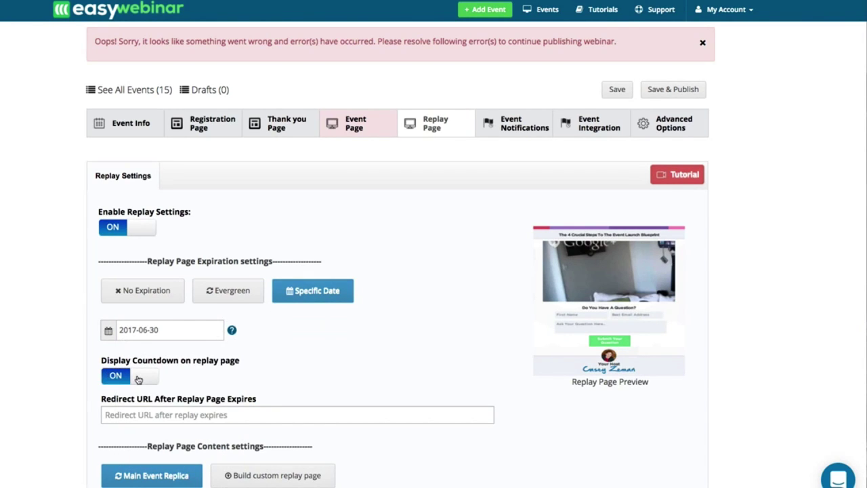
{"action": "scroll", "coordinate": [138, 379], "scroll_direction": "down", "scroll_amount": 1}
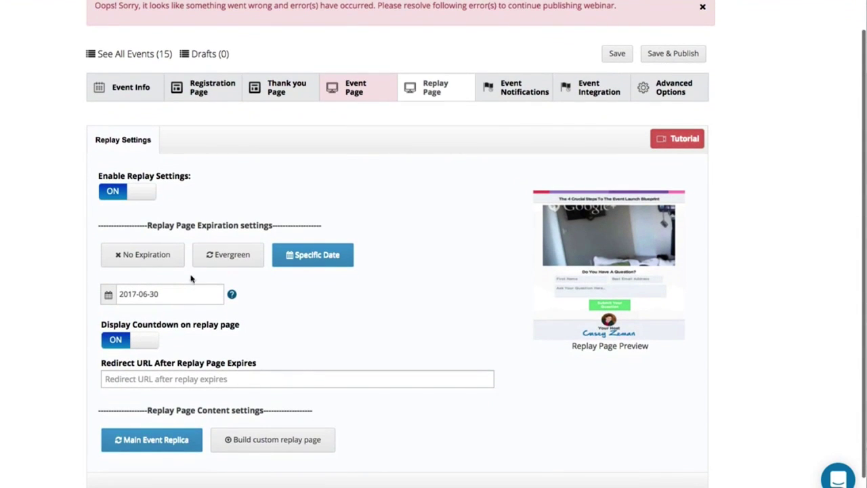
{"action": "left_click", "coordinate": [185, 378]}
{"action": "type", "text": "htt"}
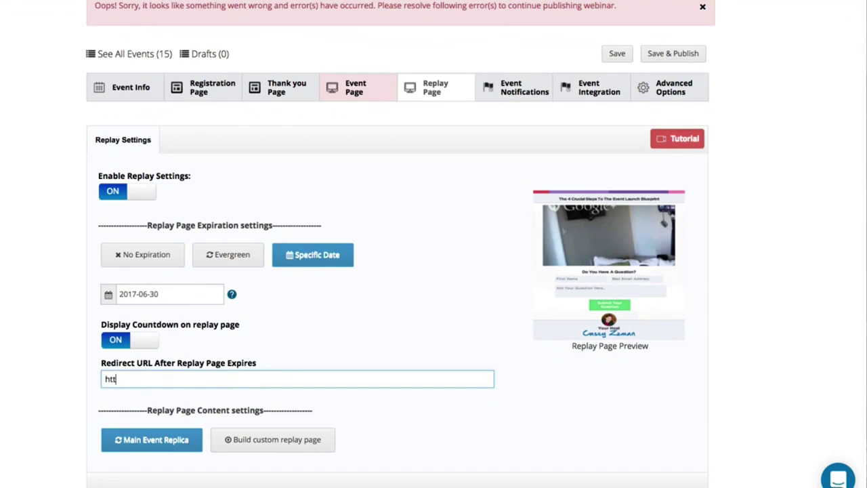
{"action": "type", "text": "p://easywebinar.com"}
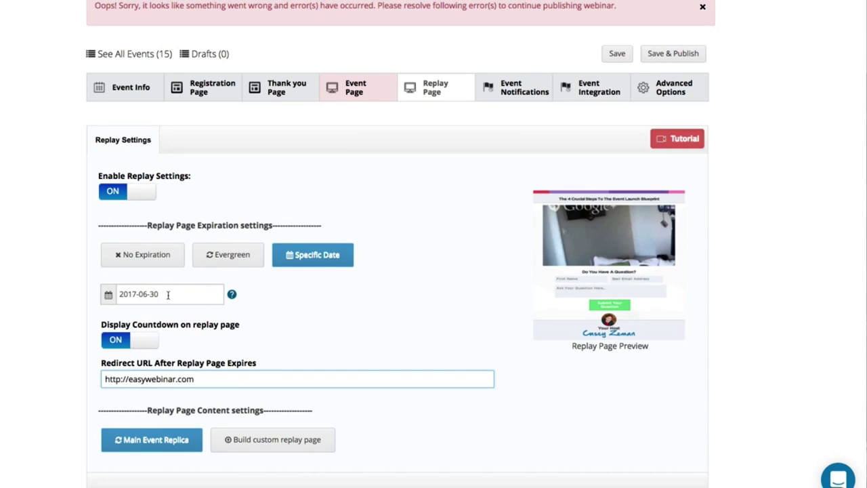
{"action": "left_click", "coordinate": [220, 264]}
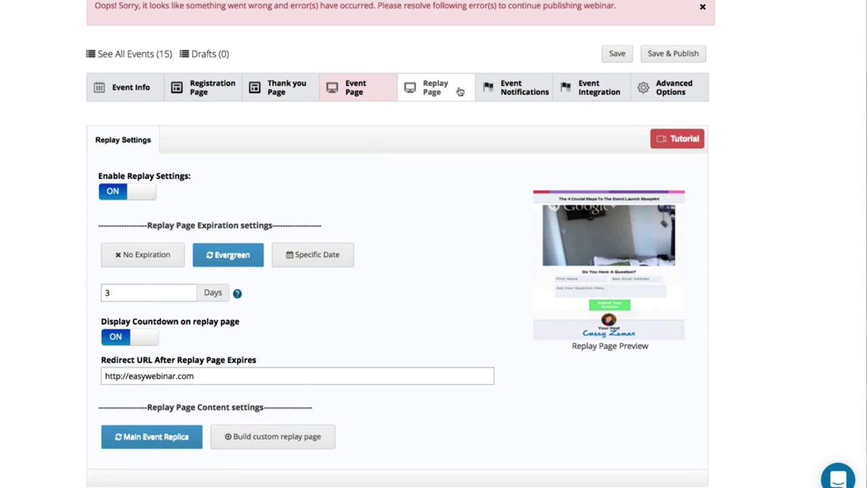
{"action": "left_click", "coordinate": [493, 90]}
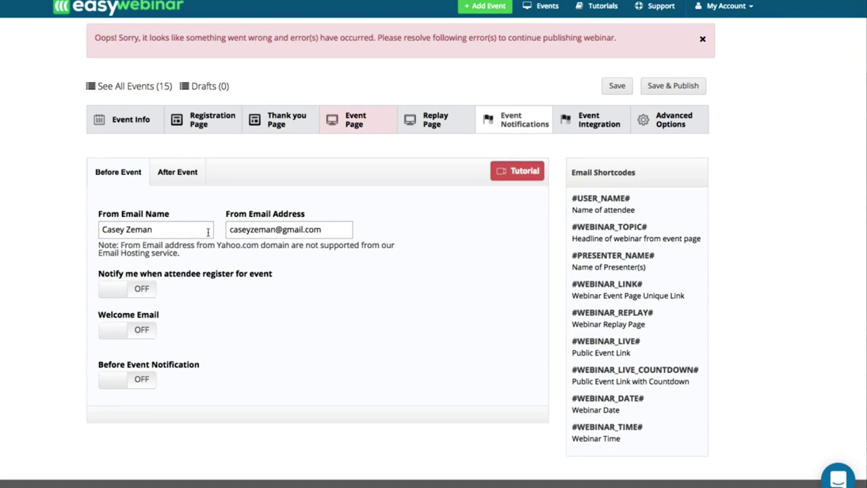
Step: Switch the Welcome Email on in the before-event notifications
{"action": "left_click", "coordinate": [168, 171]}
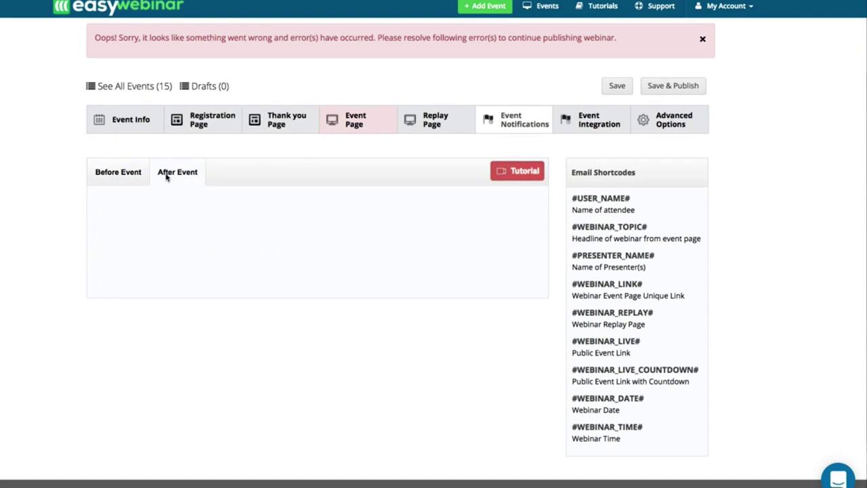
{"action": "left_click", "coordinate": [128, 178]}
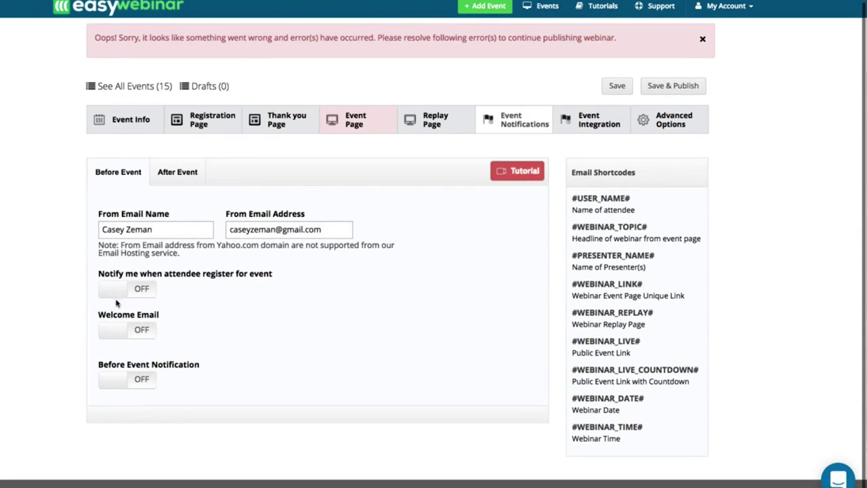
{"action": "left_click", "coordinate": [115, 329]}
{"action": "scroll", "coordinate": [147, 360], "scroll_direction": "down", "scroll_amount": 3}
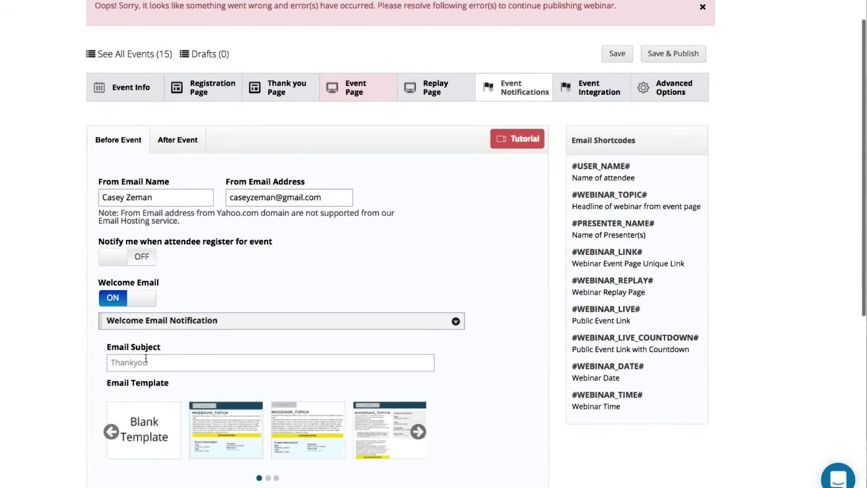
{"action": "scroll", "coordinate": [147, 360], "scroll_direction": "down", "scroll_amount": 5}
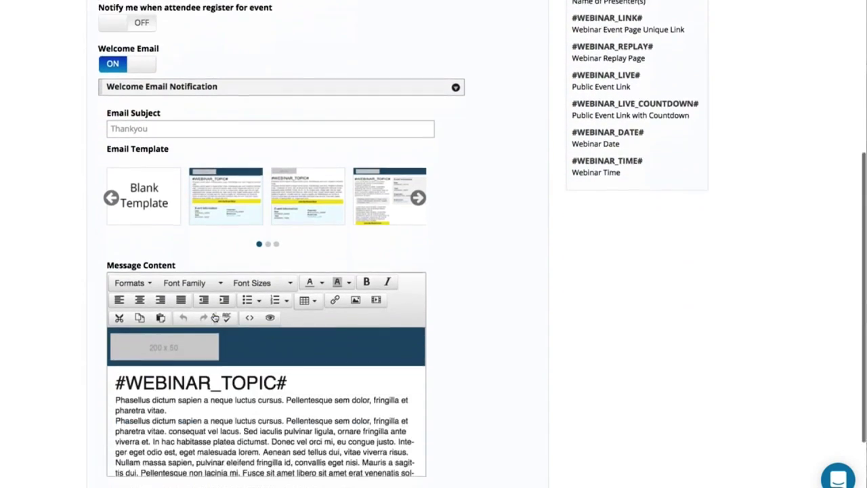
{"action": "scroll", "coordinate": [164, 440], "scroll_direction": "down", "scroll_amount": 3}
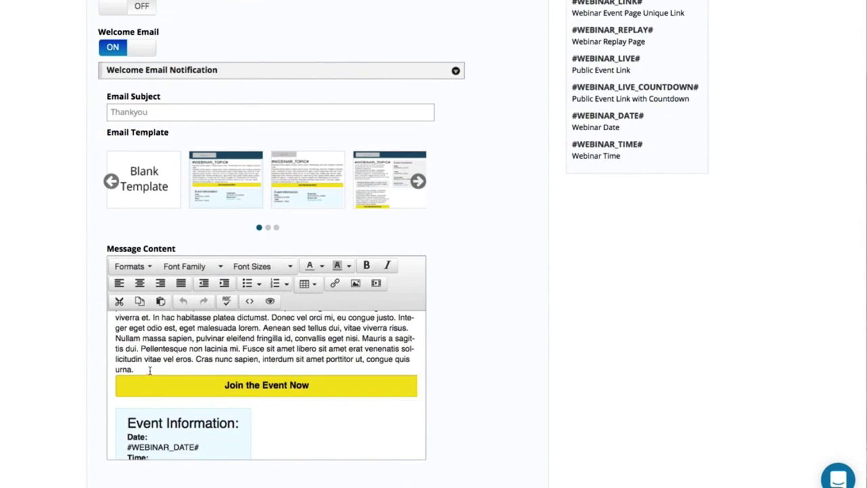
{"action": "scroll", "coordinate": [146, 367], "scroll_direction": "up", "scroll_amount": 6}
Step: Title the welcome email 'Hey Thanks for Registering!' and turn on Before Event Notification
{"action": "left_click", "coordinate": [132, 171]}
{"action": "type", "text": "Hey Thanks for Re"}
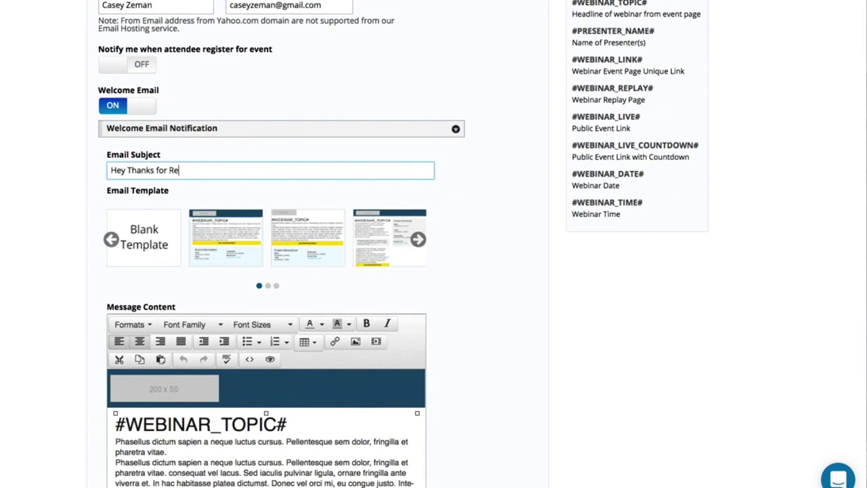
{"action": "type", "text": "gistereing!"}
{"action": "scroll", "coordinate": [118, 325], "scroll_direction": "down", "scroll_amount": 5}
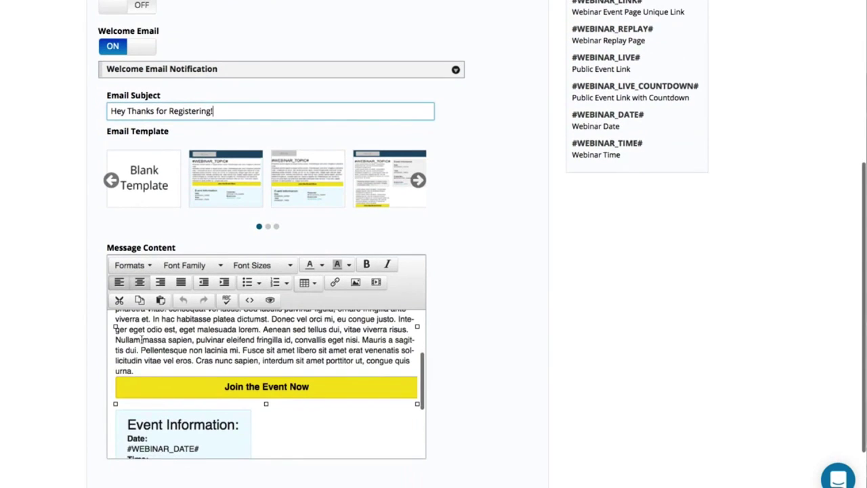
{"action": "scroll", "coordinate": [80, 374], "scroll_direction": "down", "scroll_amount": 3}
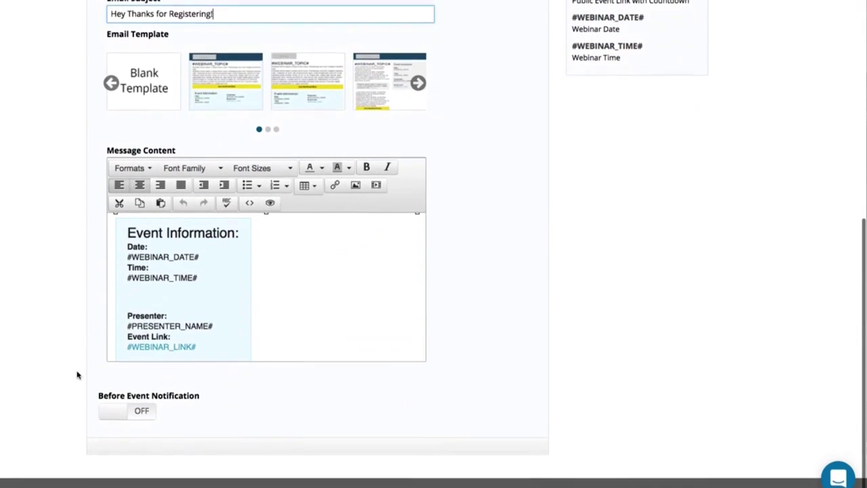
{"action": "left_click", "coordinate": [127, 415]}
{"action": "scroll", "coordinate": [239, 416], "scroll_direction": "down", "scroll_amount": 3}
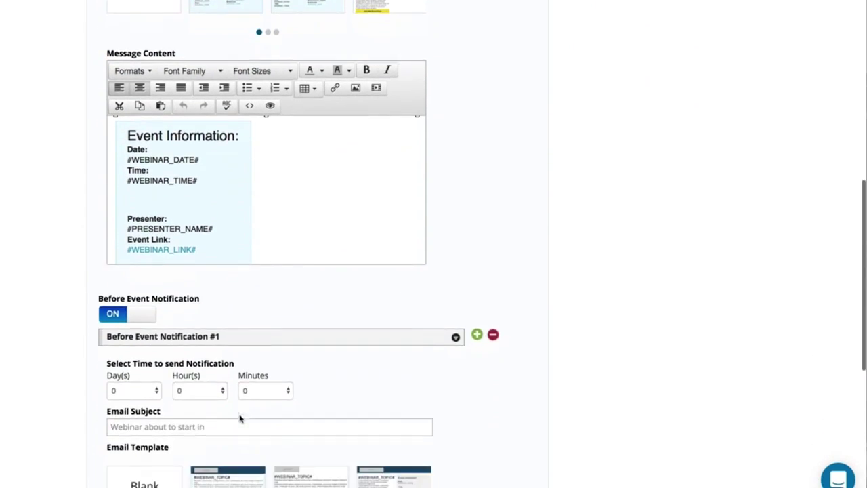
Step: Send reminder #1 2 days ahead with the subject 'your event starts in 2 day'
{"action": "left_click", "coordinate": [132, 392]}
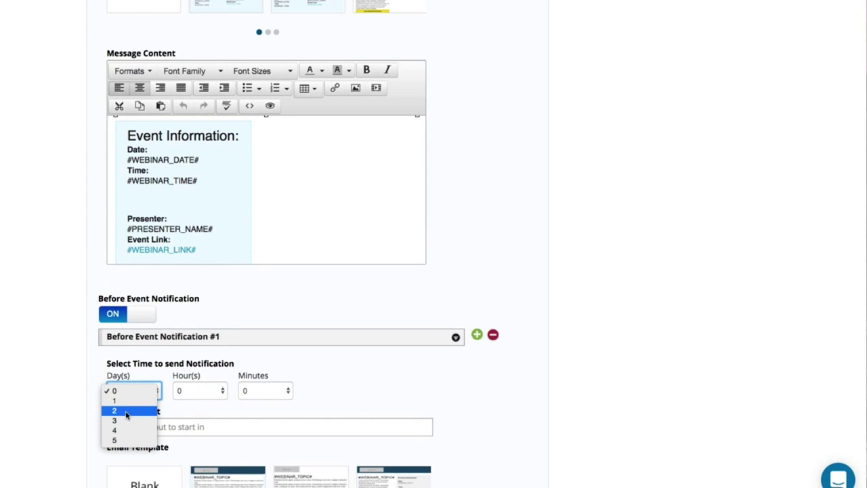
{"action": "left_click", "coordinate": [126, 411]}
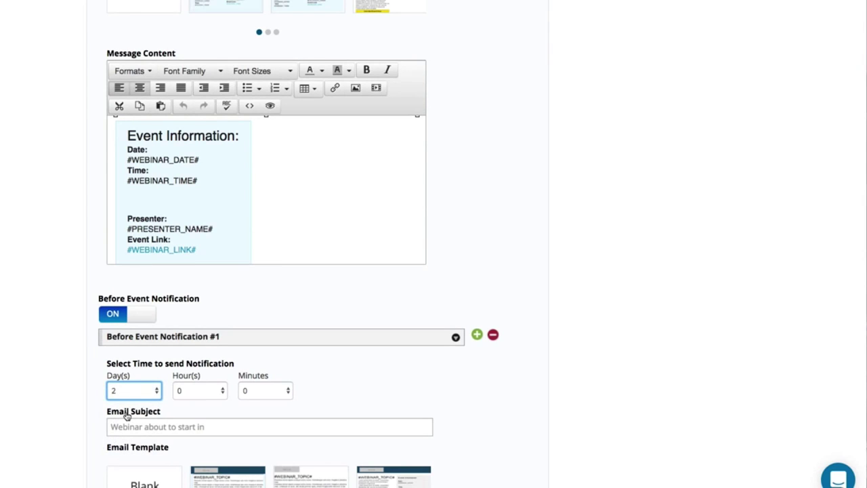
{"action": "left_click", "coordinate": [126, 421]}
{"action": "type", "text": "your"}
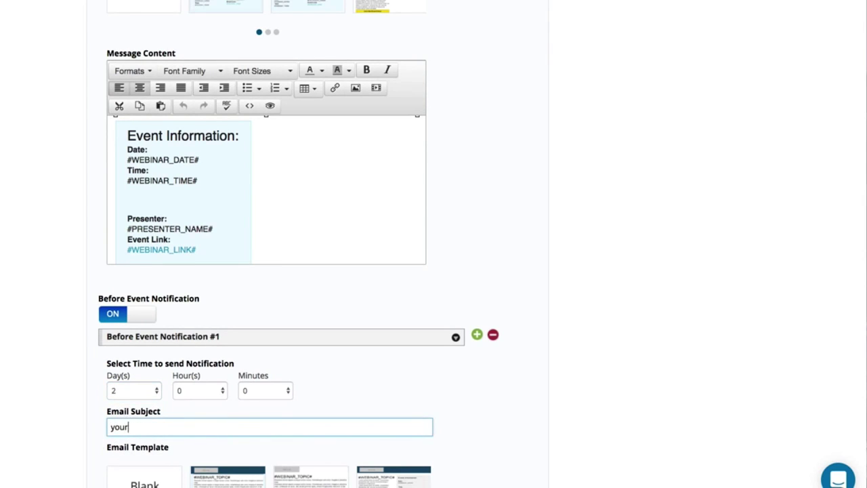
{"action": "type", "text": " event starts in 2 days..."}
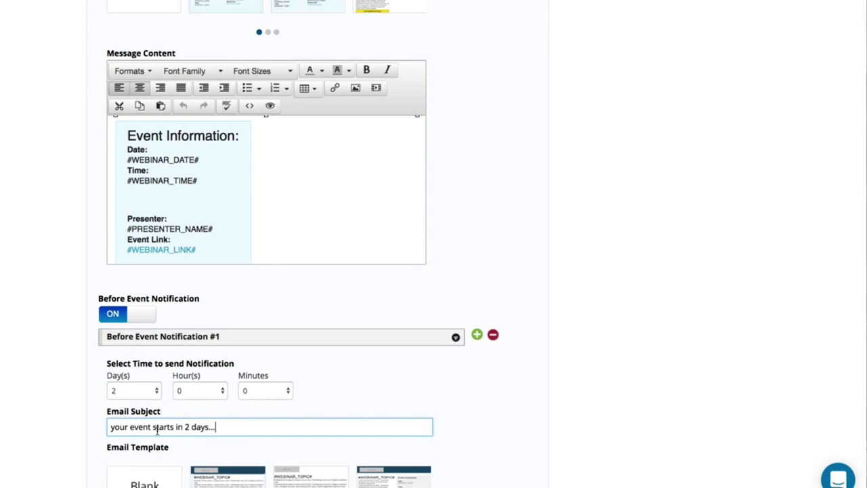
{"action": "scroll", "coordinate": [156, 431], "scroll_direction": "down", "scroll_amount": 5}
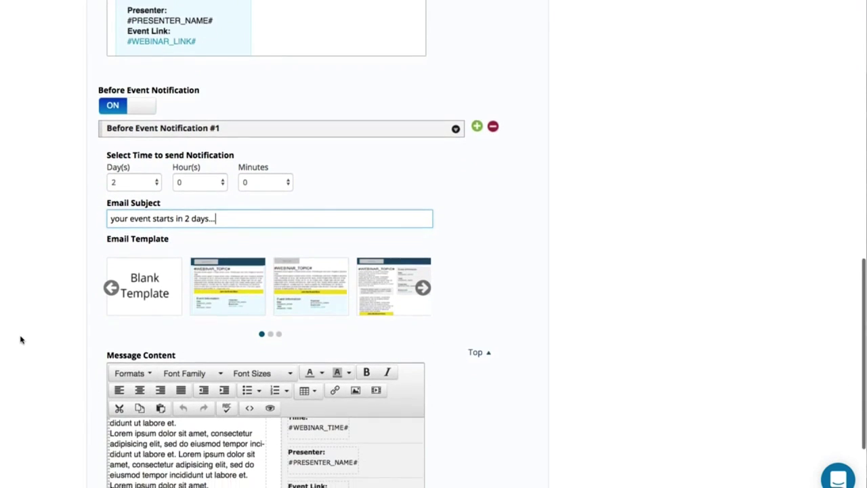
{"action": "scroll", "coordinate": [20, 340], "scroll_direction": "down", "scroll_amount": 3}
{"action": "scroll", "coordinate": [21, 339], "scroll_direction": "up", "scroll_amount": 7}
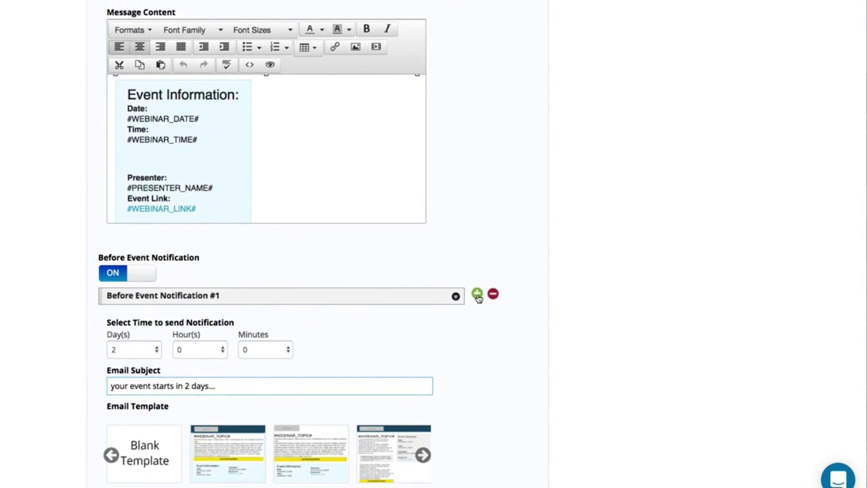
{"action": "scroll", "coordinate": [399, 354], "scroll_direction": "down", "scroll_amount": 7}
{"action": "scroll", "coordinate": [398, 353], "scroll_direction": "down", "scroll_amount": 8}
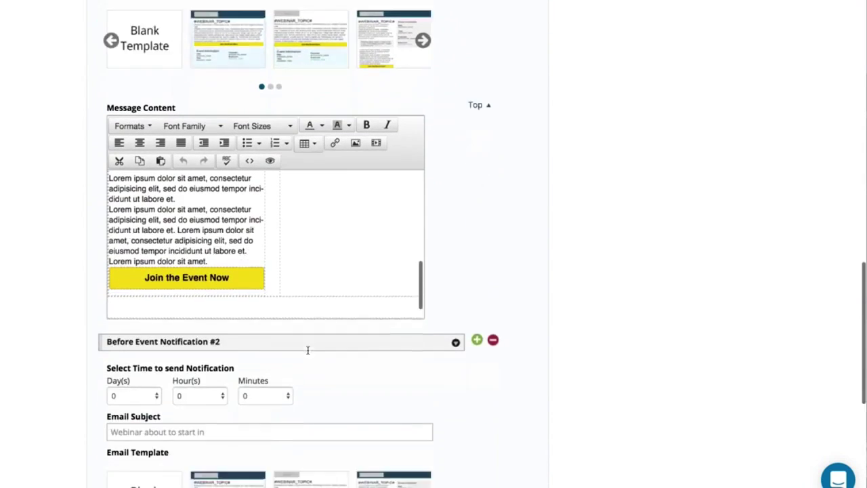
Step: Send reminder #2 1 day ahead and add a third reminder
{"action": "left_click", "coordinate": [124, 290]}
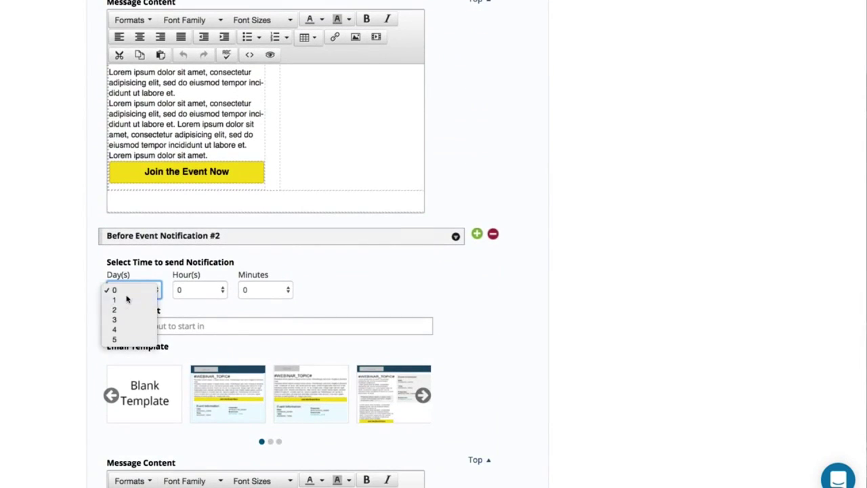
{"action": "left_click", "coordinate": [127, 300]}
{"action": "left_click", "coordinate": [477, 234]}
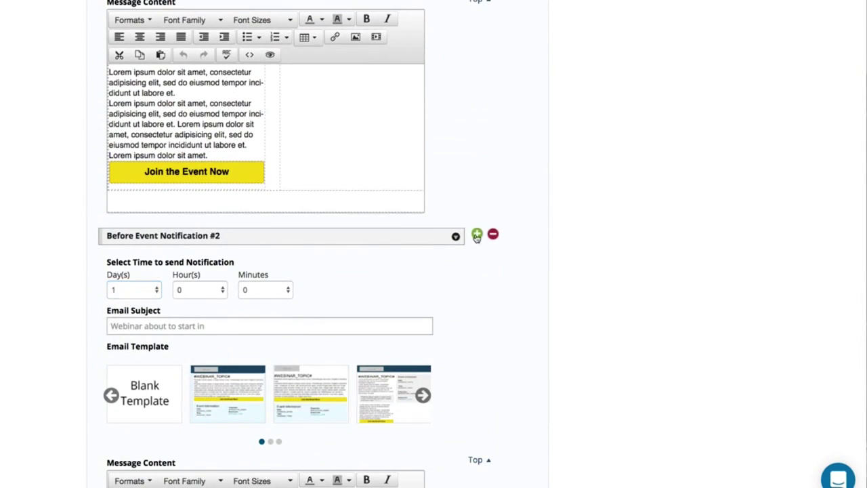
{"action": "scroll", "coordinate": [477, 238], "scroll_direction": "down", "scroll_amount": 9}
{"action": "scroll", "coordinate": [477, 237], "scroll_direction": "down", "scroll_amount": 6}
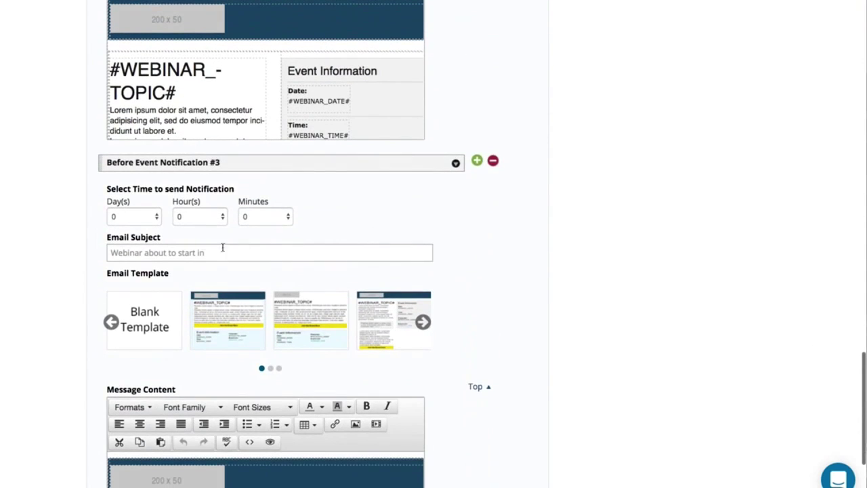
Step: Give reminder #3 the subject '1 hour before the event starts' and send it 1 hour ahead
{"action": "left_click", "coordinate": [191, 251]}
{"action": "type", "text": "1 "}
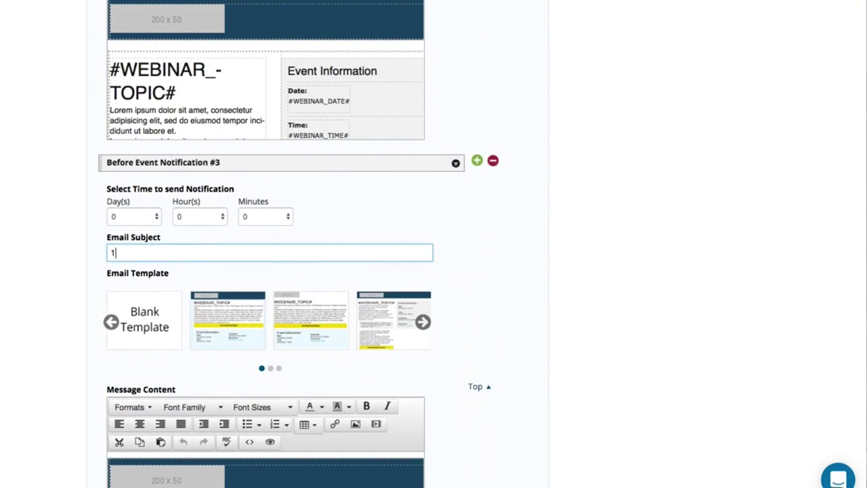
{"action": "type", "text": "hour before the event stars"}
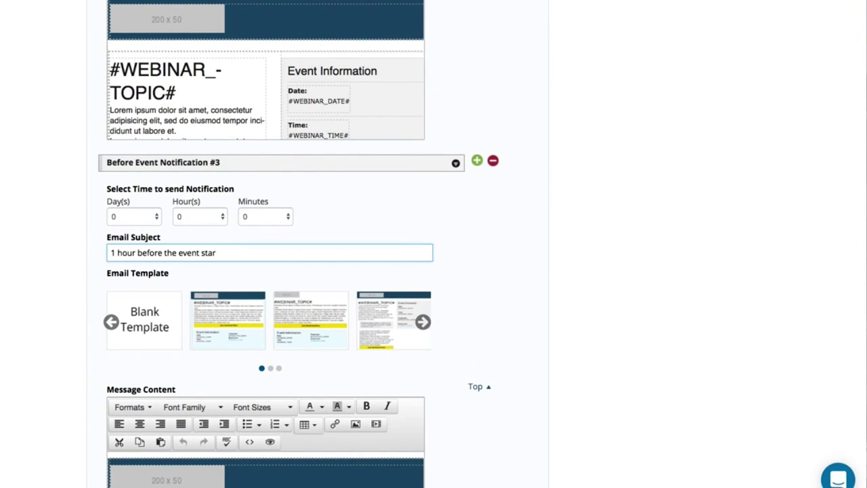
{"action": "left_click", "coordinate": [200, 216]}
{"action": "left_click", "coordinate": [188, 234]}
{"action": "scroll", "coordinate": [156, 398], "scroll_direction": "down", "scroll_amount": 1}
{"action": "scroll", "coordinate": [156, 398], "scroll_direction": "down", "scroll_amount": 2}
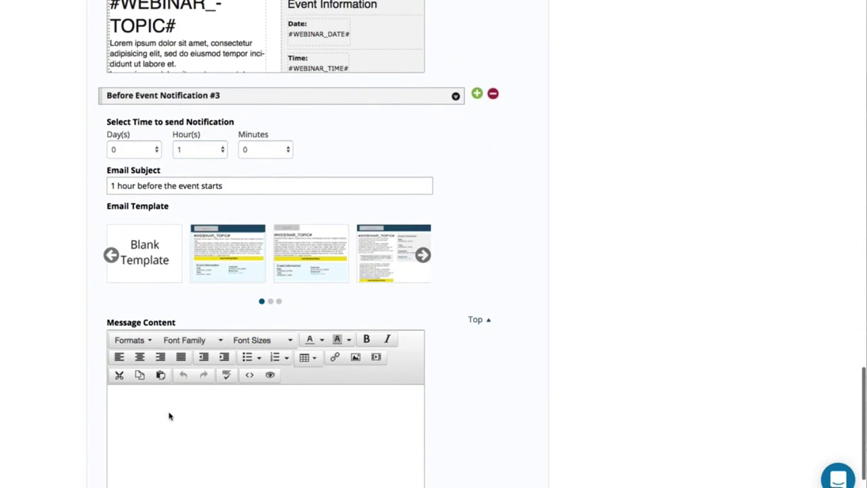
{"action": "scroll", "coordinate": [602, 174], "scroll_direction": "up", "scroll_amount": 5}
{"action": "scroll", "coordinate": [603, 174], "scroll_direction": "up", "scroll_amount": 20}
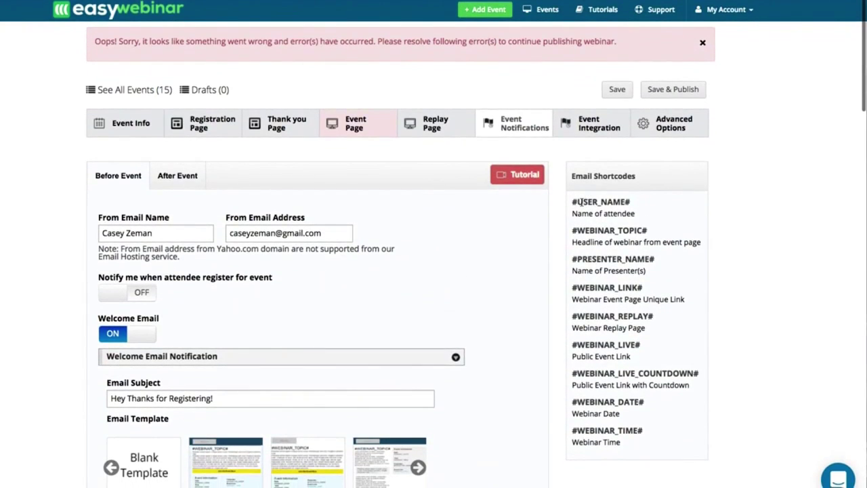
Step: Switch on After Event Notification emails
{"action": "left_click_drag", "start_coordinate": [579, 202], "coordinate": [644, 199]}
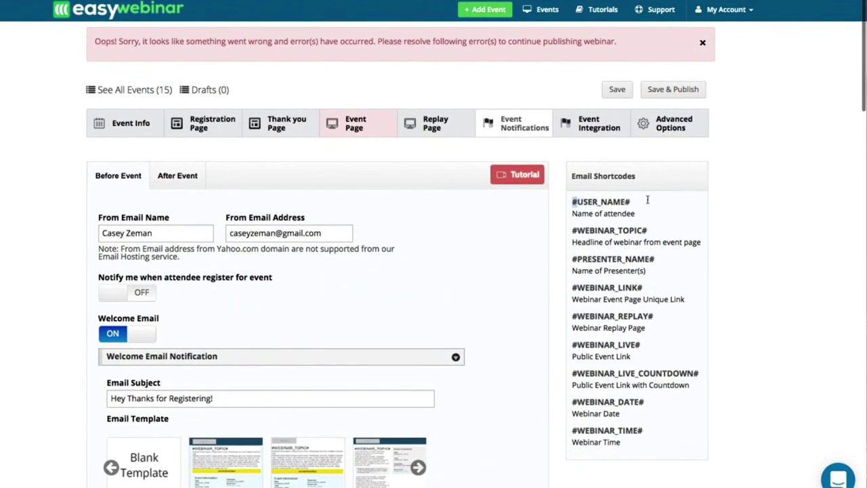
{"action": "left_click", "coordinate": [607, 234]}
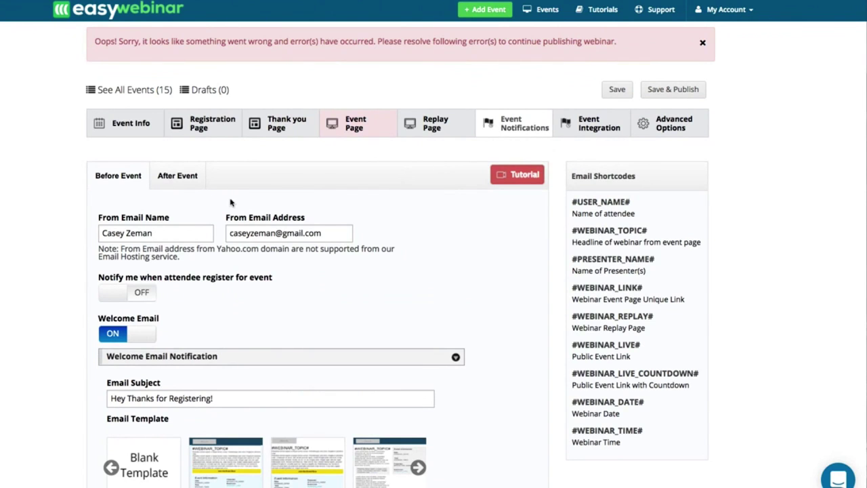
{"action": "left_click", "coordinate": [173, 184]}
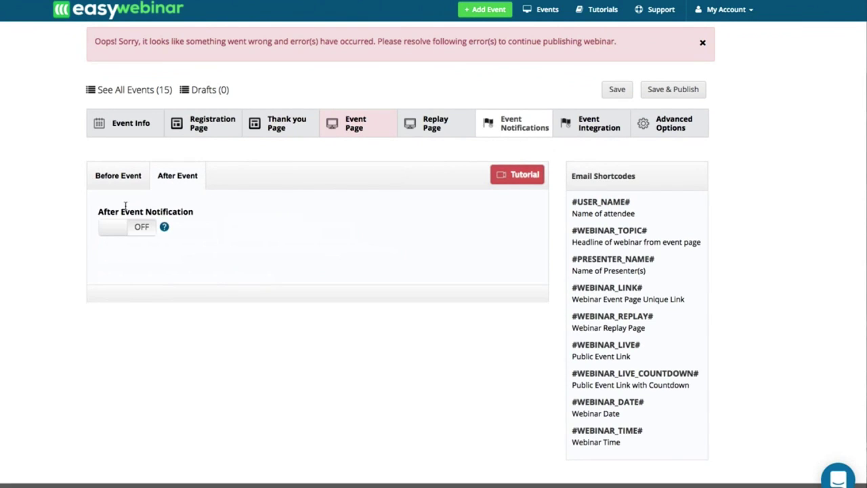
{"action": "left_click", "coordinate": [116, 229]}
{"action": "scroll", "coordinate": [162, 327], "scroll_direction": "down", "scroll_amount": 5}
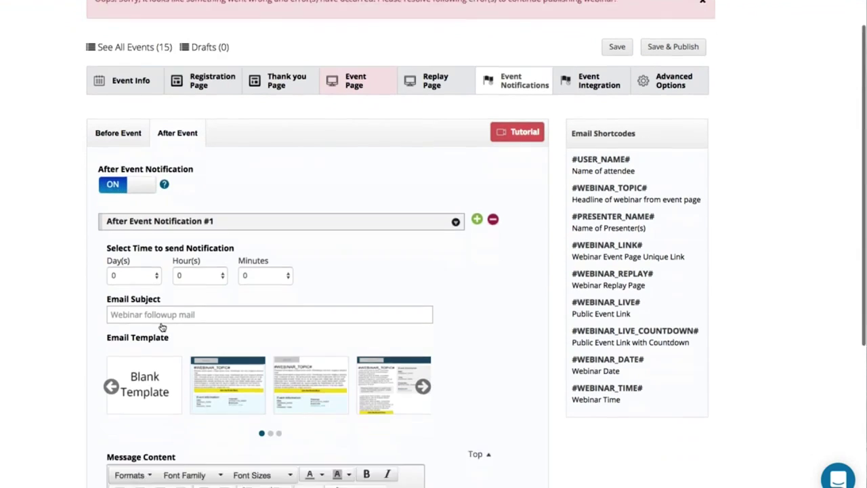
{"action": "scroll", "coordinate": [169, 352], "scroll_direction": "down", "scroll_amount": 10}
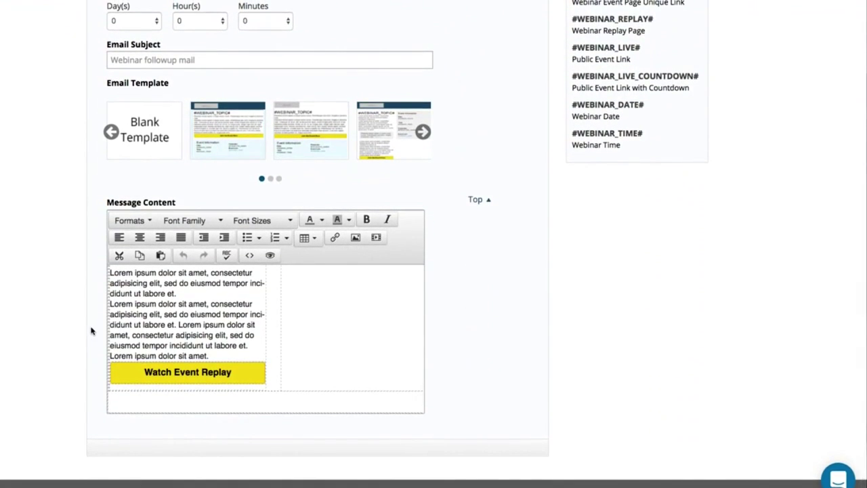
{"action": "scroll", "coordinate": [91, 331], "scroll_direction": "up", "scroll_amount": 3}
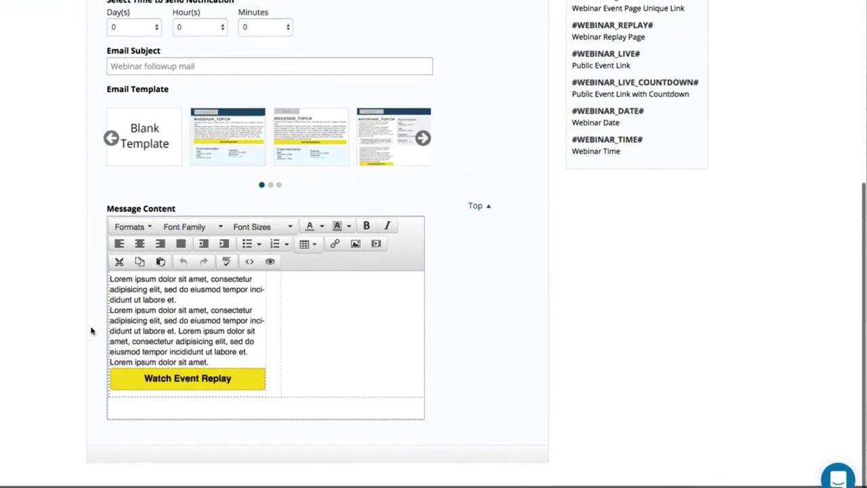
Step: Send follow-up #1 4 hours after, titled 'The replay is up but only for a short period of time!', and add notification #2
{"action": "left_click", "coordinate": [197, 175]}
{"action": "left_click", "coordinate": [193, 213]}
{"action": "left_click", "coordinate": [174, 211]}
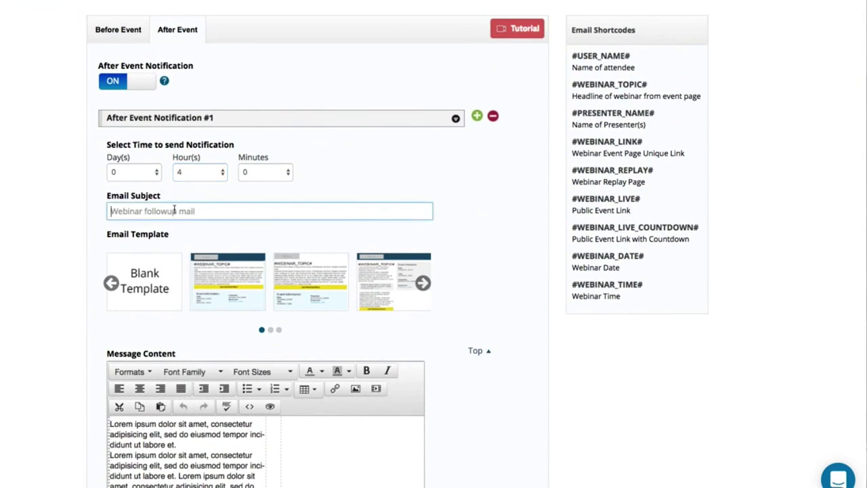
{"action": "type", "text": "The repay"}
{"action": "key", "text": "BackSpace"}
{"action": "type", "text": "lay is up "}
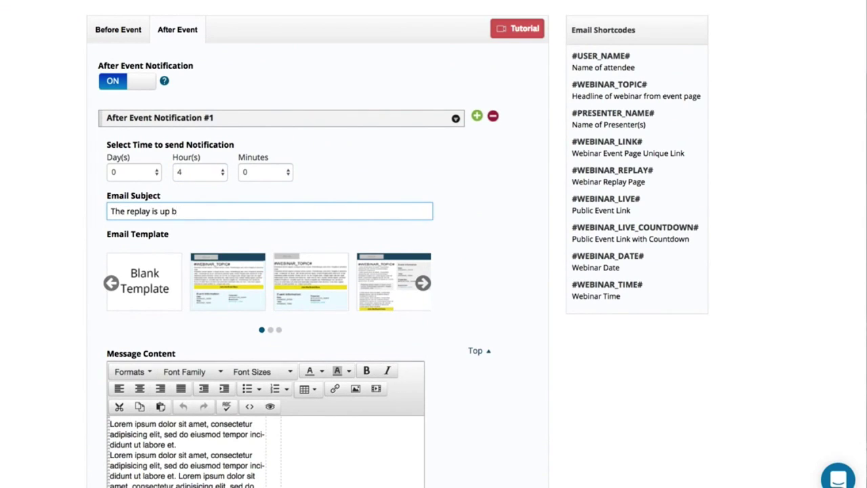
{"action": "type", "text": "but only for a short period of time!"}
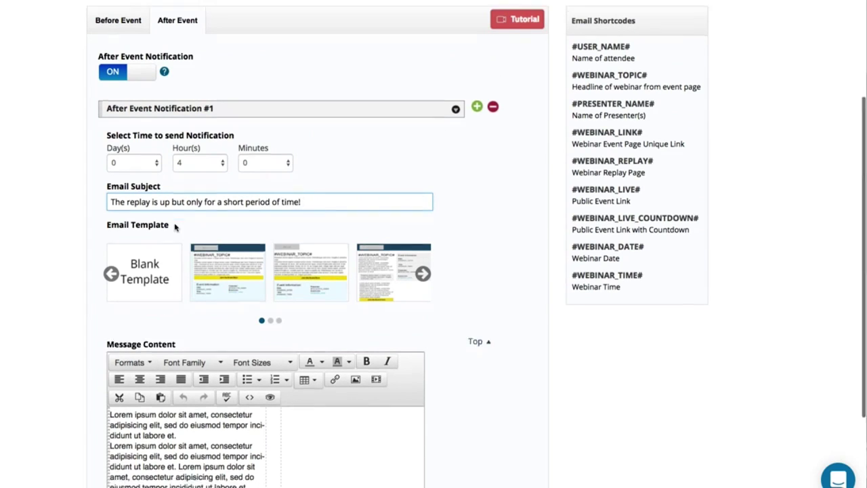
{"action": "scroll", "coordinate": [135, 247], "scroll_direction": "down", "scroll_amount": 5}
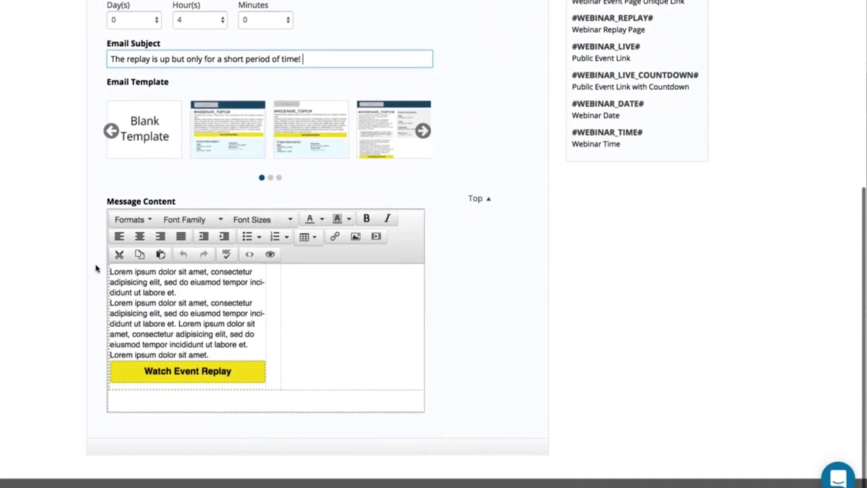
{"action": "scroll", "coordinate": [344, 147], "scroll_direction": "up", "scroll_amount": 5}
{"action": "left_click", "coordinate": [476, 116]}
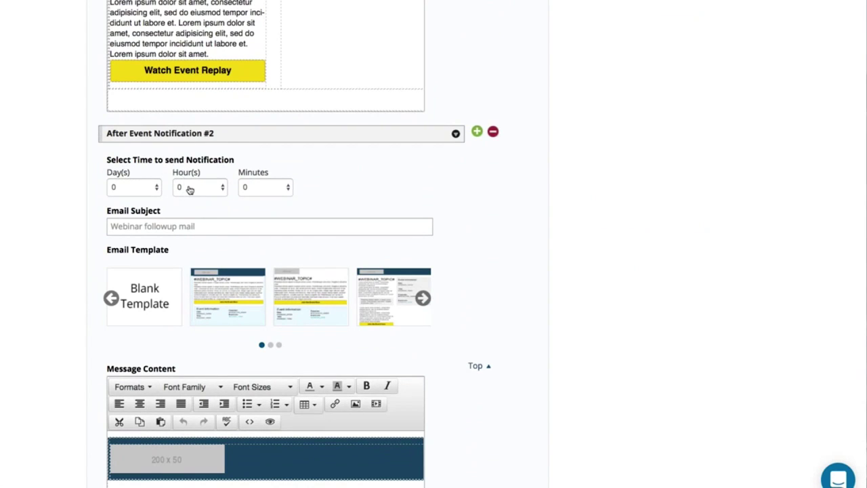
Step: Schedule follow-up #2 16 hours after the event with the subject 'The replay expires in 2 days'
{"action": "scroll", "coordinate": [151, 151], "scroll_direction": "up", "scroll_amount": 5}
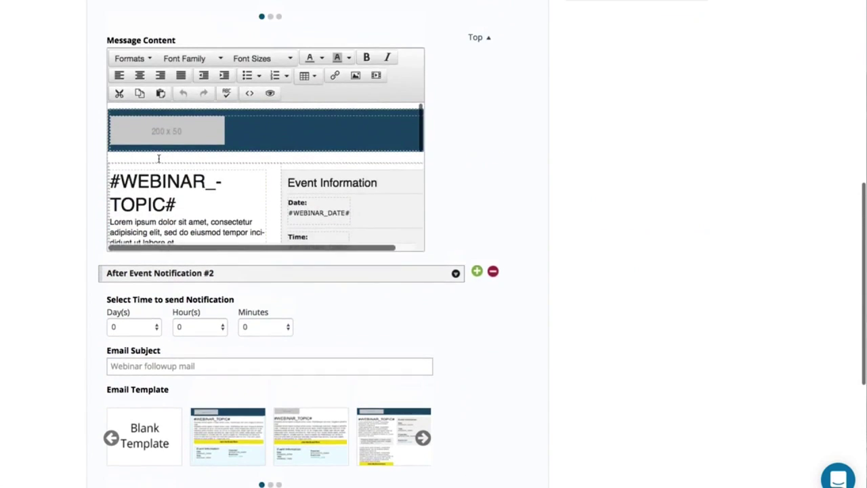
{"action": "scroll", "coordinate": [159, 157], "scroll_direction": "down", "scroll_amount": 3}
{"action": "scroll", "coordinate": [150, 252], "scroll_direction": "down", "scroll_amount": 1}
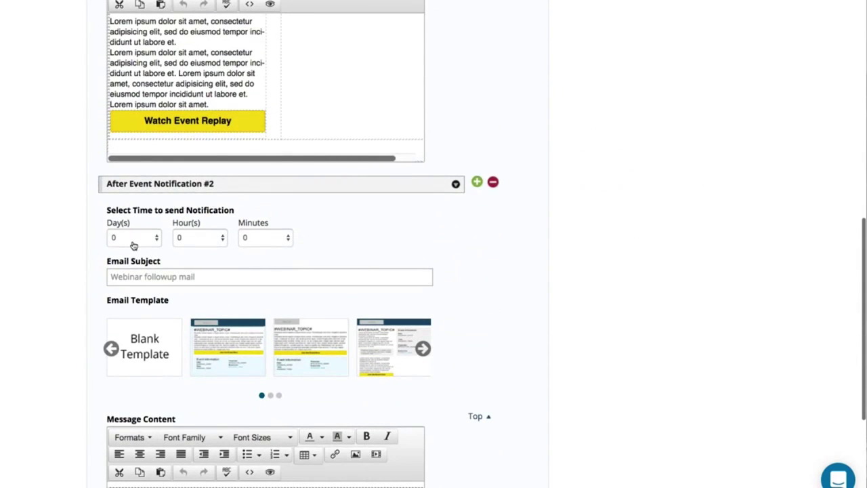
{"action": "left_click", "coordinate": [194, 244]}
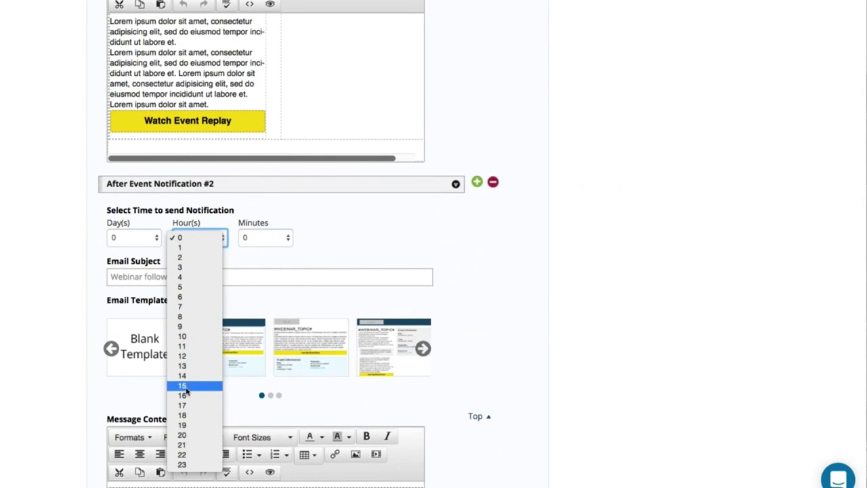
{"action": "left_click", "coordinate": [183, 395]}
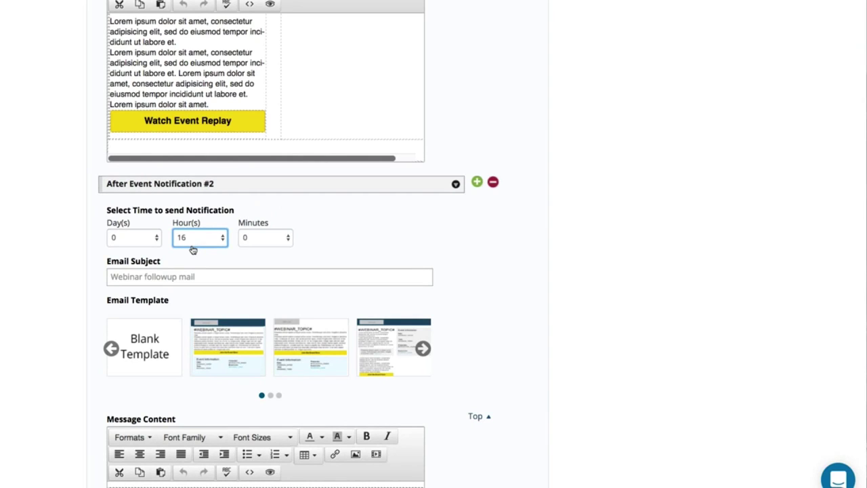
{"action": "left_click", "coordinate": [165, 270]}
{"action": "type", "text": "The "}
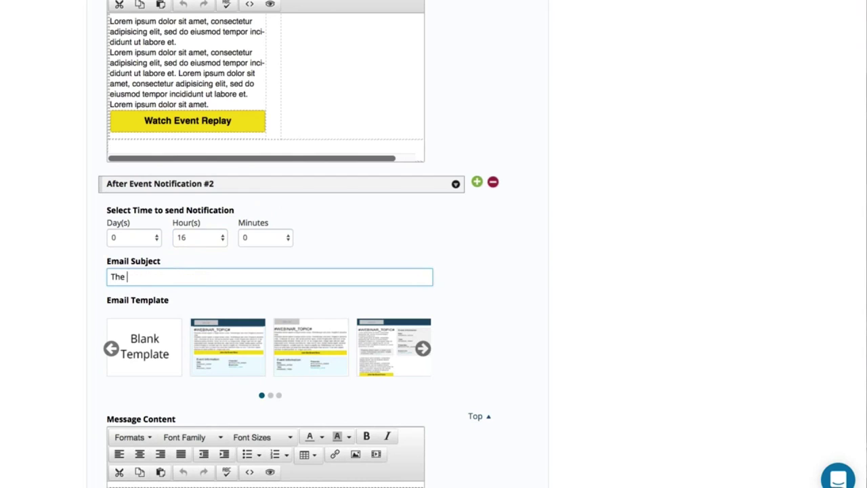
{"action": "type", "text": "replay expires in 2 days"}
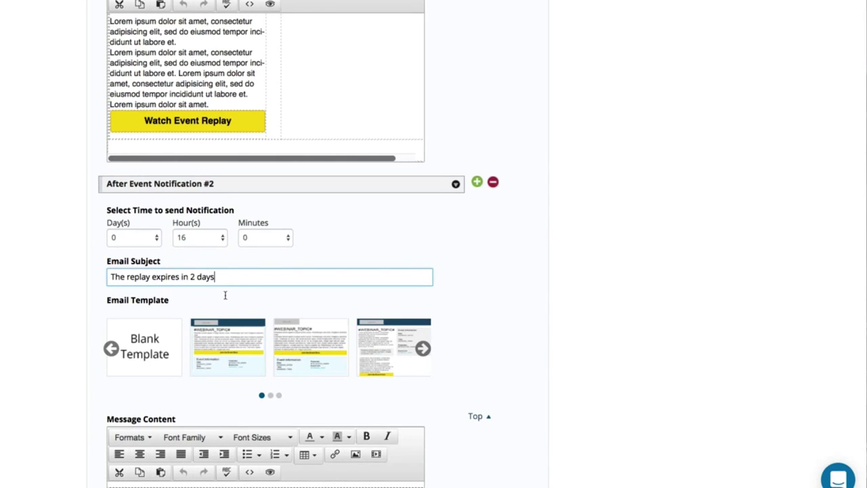
{"action": "scroll", "coordinate": [157, 291], "scroll_direction": "down", "scroll_amount": 1}
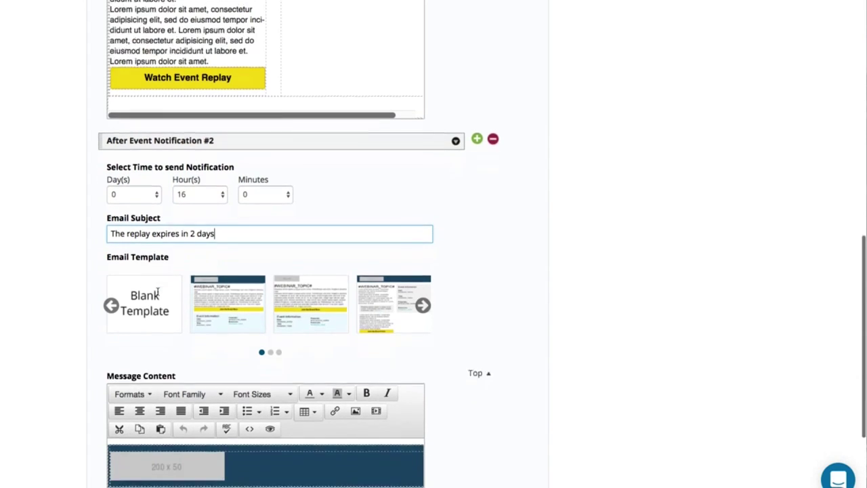
{"action": "scroll", "coordinate": [64, 350], "scroll_direction": "down", "scroll_amount": 5}
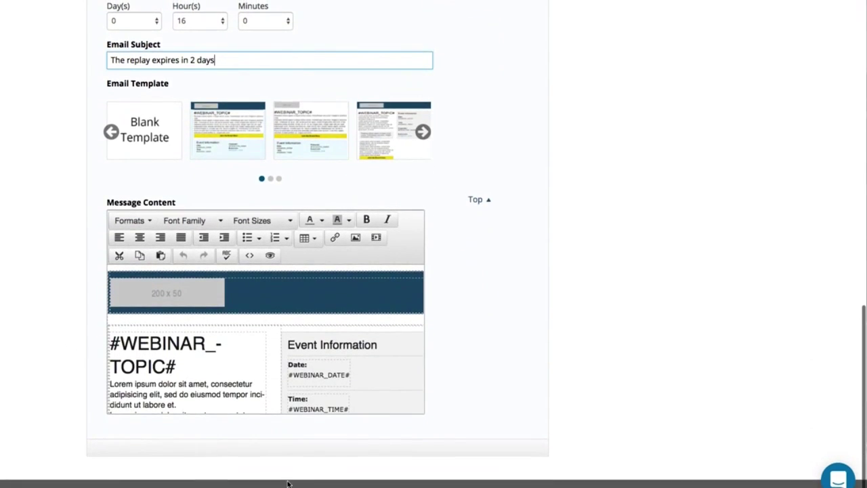
{"action": "scroll", "coordinate": [298, 472], "scroll_direction": "up", "scroll_amount": 4}
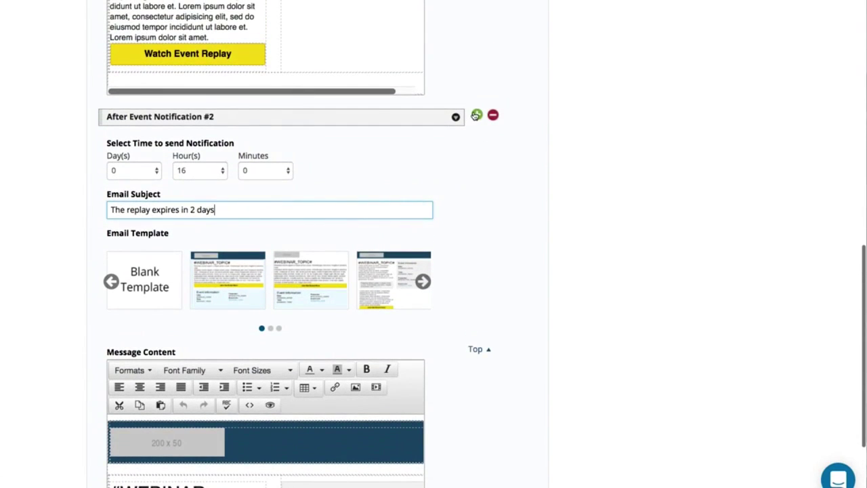
{"action": "scroll", "coordinate": [377, 237], "scroll_direction": "down", "scroll_amount": 4}
Step: Schedule follow-up #3 at 1 day 16 hours with the subject '1 day before the replay expires...'
{"action": "scroll", "coordinate": [228, 348], "scroll_direction": "down", "scroll_amount": 1}
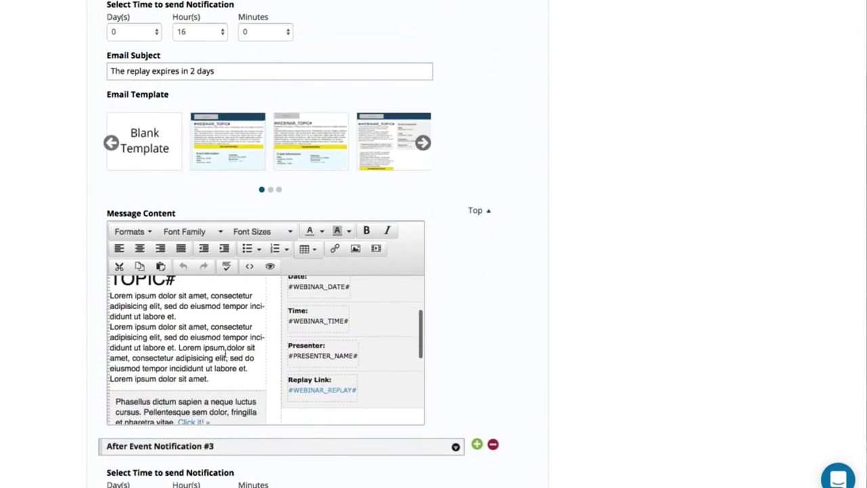
{"action": "scroll", "coordinate": [227, 348], "scroll_direction": "down", "scroll_amount": 4}
{"action": "left_click", "coordinate": [123, 377]}
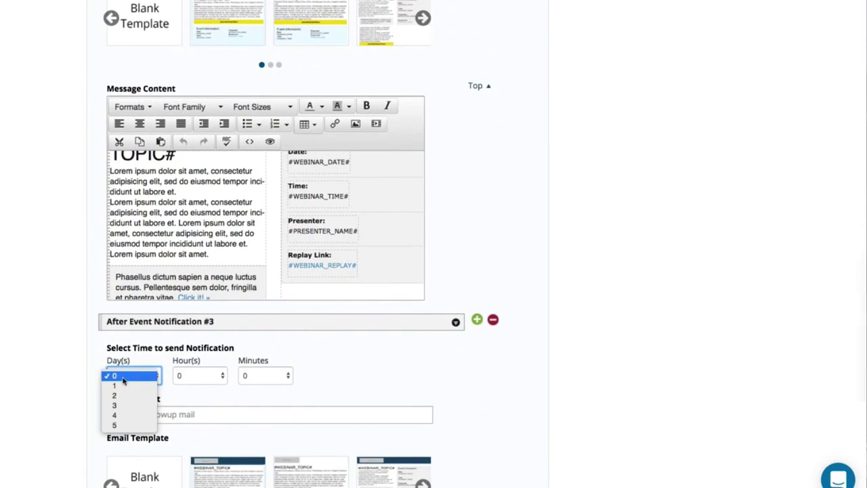
{"action": "left_click", "coordinate": [117, 386]}
{"action": "left_click", "coordinate": [211, 377]}
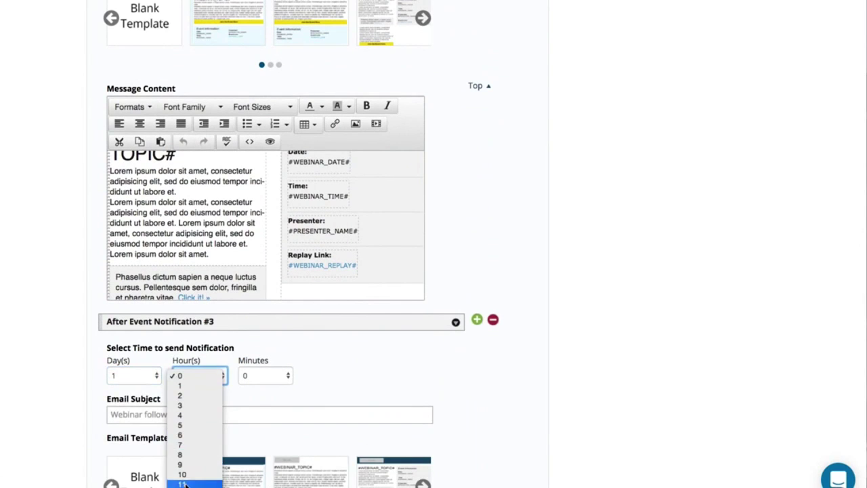
{"action": "left_click", "coordinate": [184, 431]}
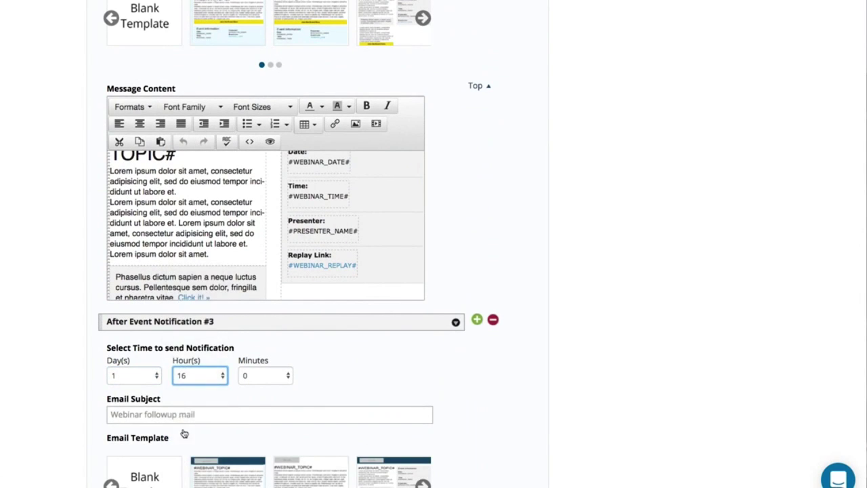
{"action": "left_click", "coordinate": [164, 413]}
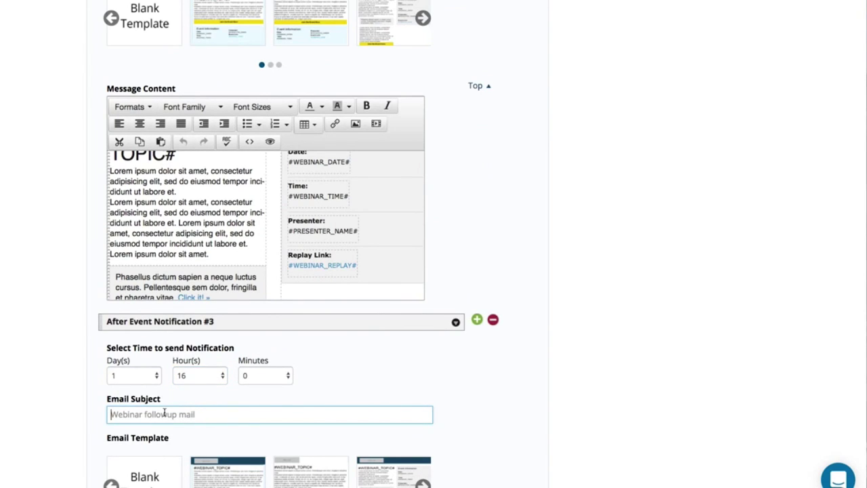
{"action": "type", "text": "1 day bef"}
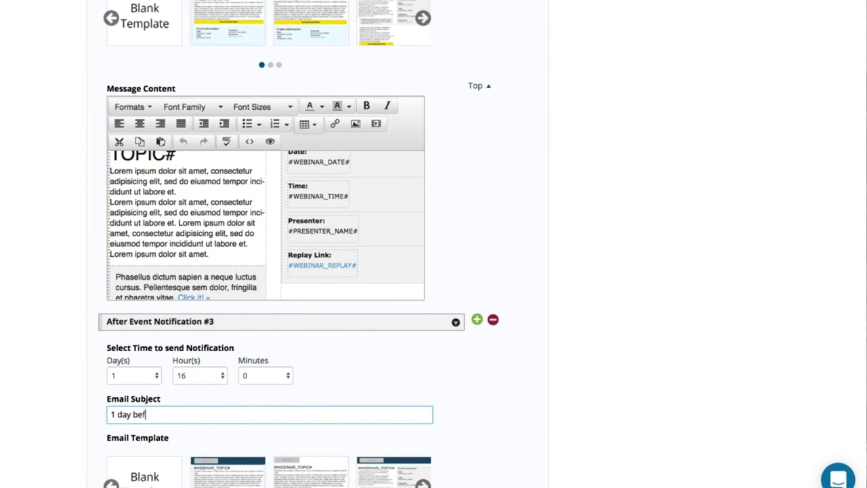
{"action": "type", "text": "ore the replay exprie"}
{"action": "type", "text": "ires"}
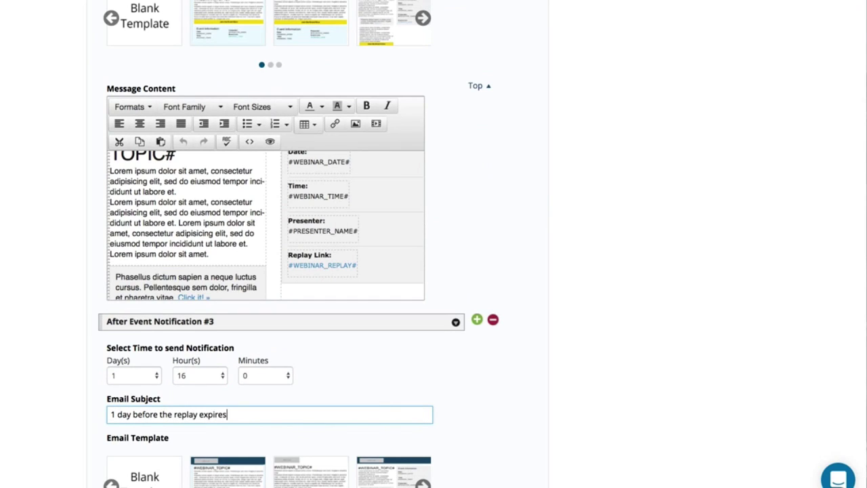
{"action": "scroll", "coordinate": [182, 404], "scroll_direction": "down", "scroll_amount": 2}
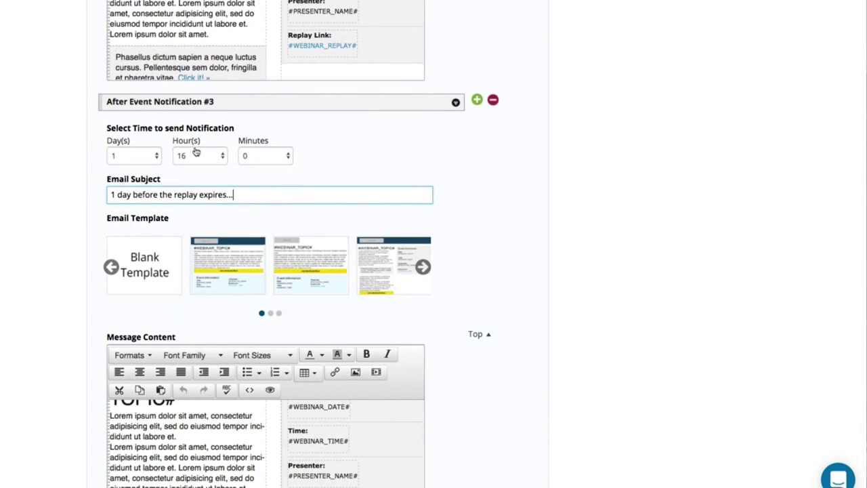
{"action": "scroll", "coordinate": [225, 153], "scroll_direction": "up", "scroll_amount": 1}
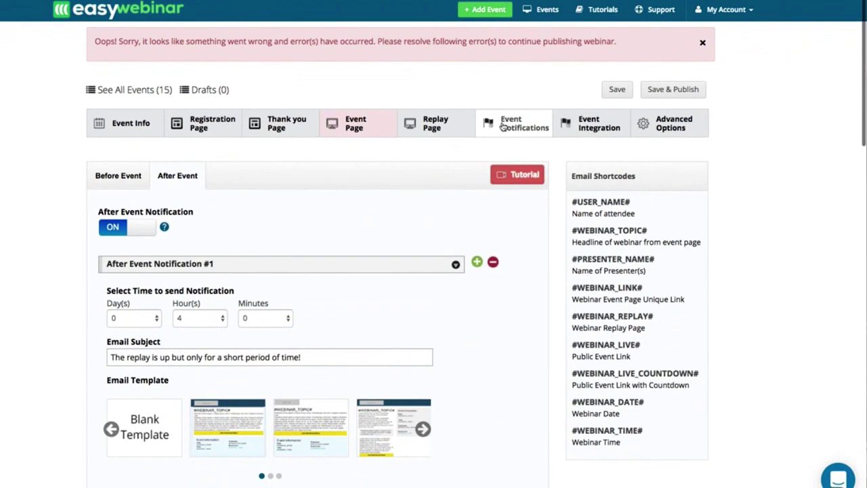
Step: Choose Infusionsoft as the autoresponder in the Event Integration settings
{"action": "left_click", "coordinate": [599, 122]}
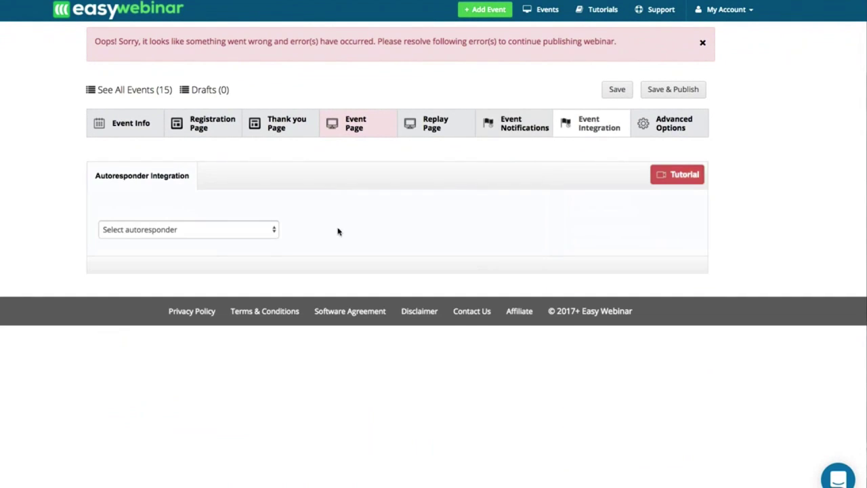
{"action": "left_click", "coordinate": [184, 231]}
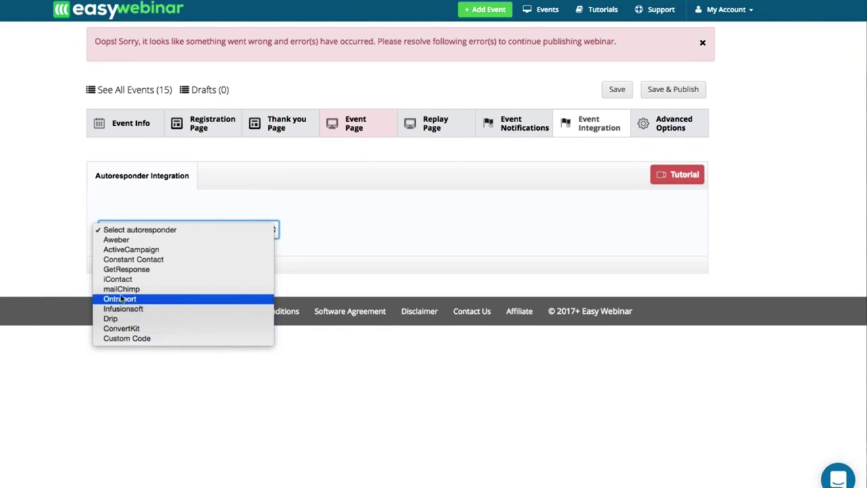
{"action": "left_click", "coordinate": [118, 309]}
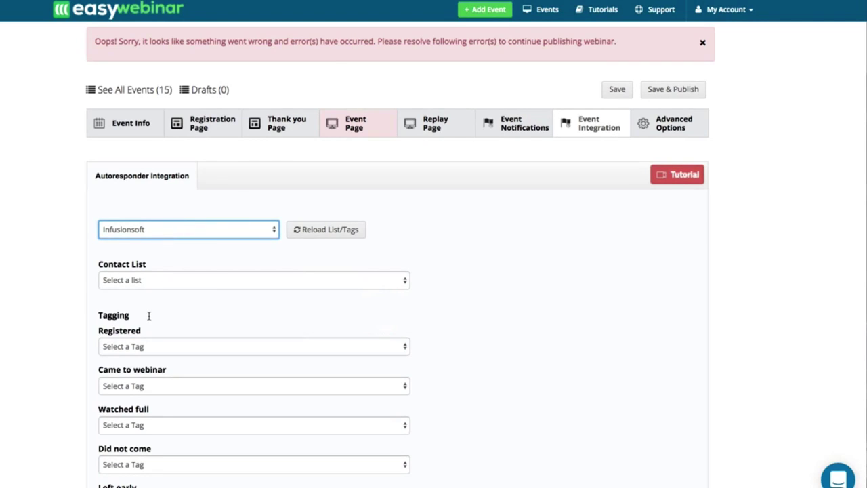
Step: Set the Registered, Came to webinar and Did not come tags to June 2017 - registered, showed and No show
{"action": "scroll", "coordinate": [149, 316], "scroll_direction": "down", "scroll_amount": 1}
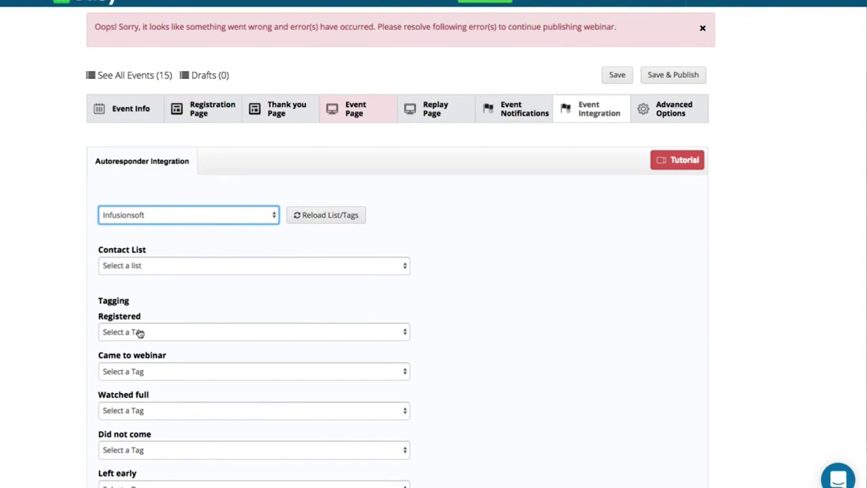
{"action": "left_click", "coordinate": [139, 333]}
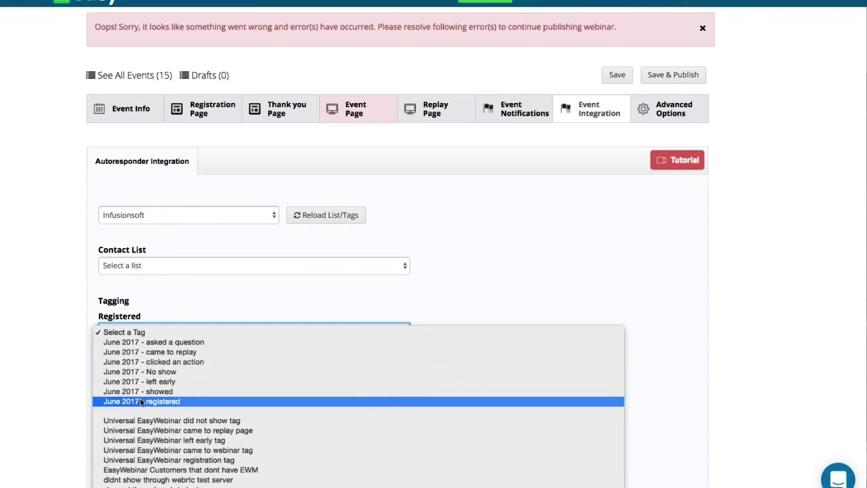
{"action": "left_click", "coordinate": [135, 401]}
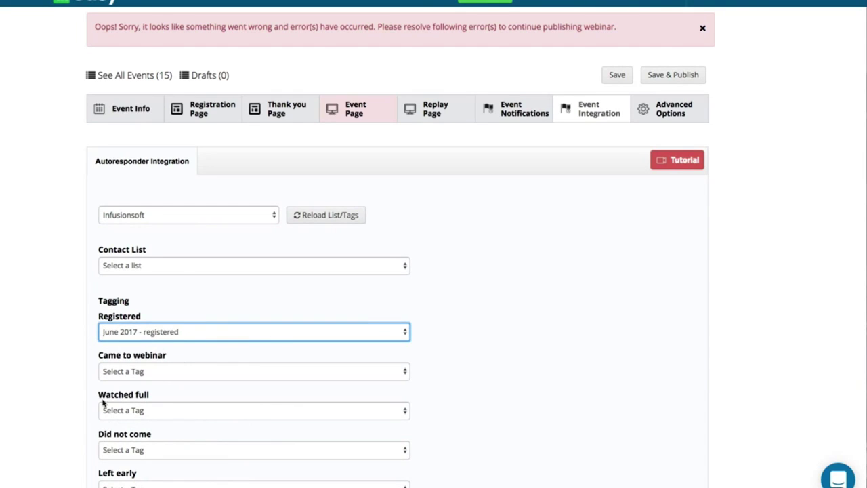
{"action": "left_click", "coordinate": [129, 372]}
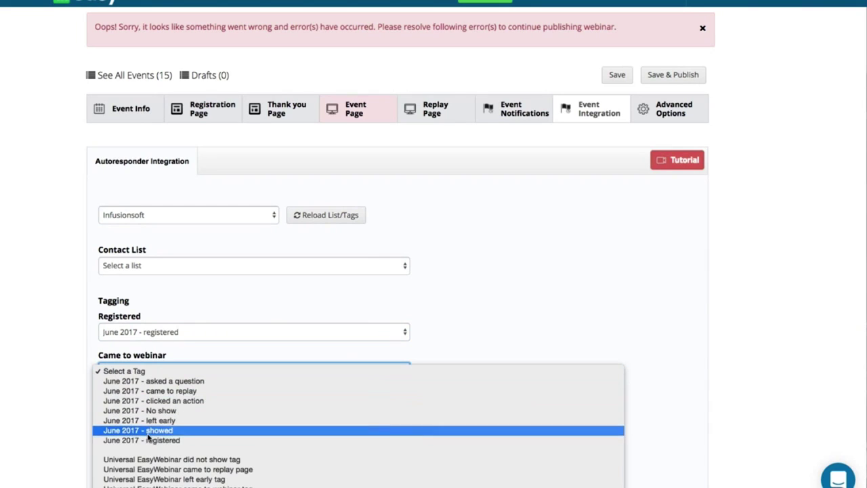
{"action": "left_click", "coordinate": [146, 431]}
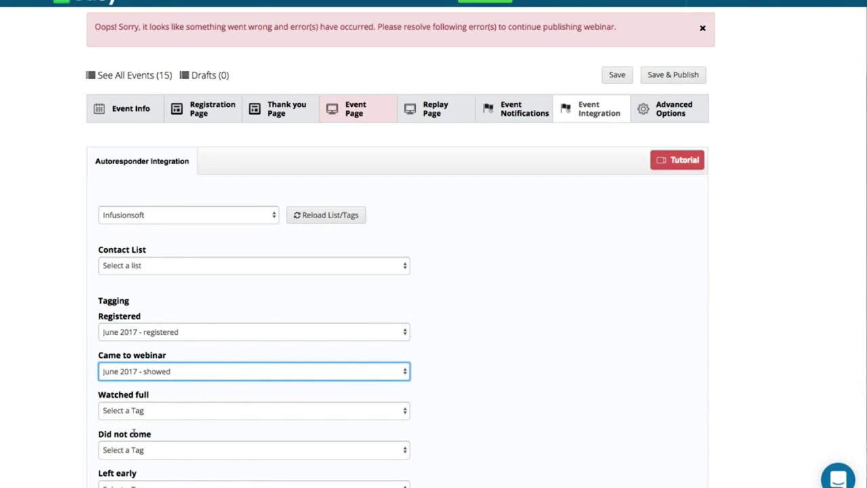
{"action": "left_click", "coordinate": [131, 450]}
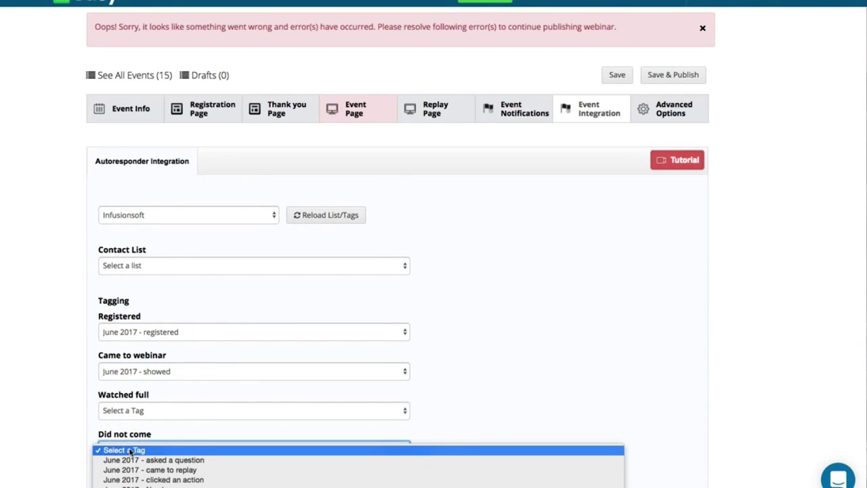
{"action": "left_click", "coordinate": [122, 479]}
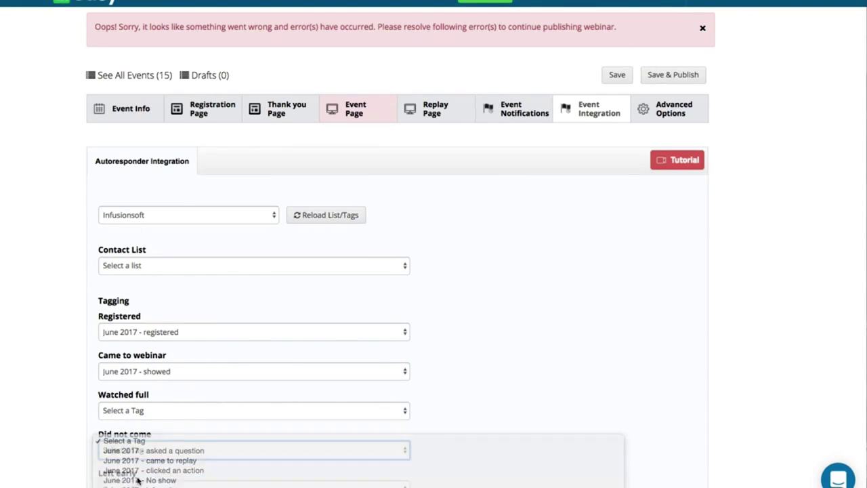
{"action": "scroll", "coordinate": [73, 447], "scroll_direction": "down", "scroll_amount": 3}
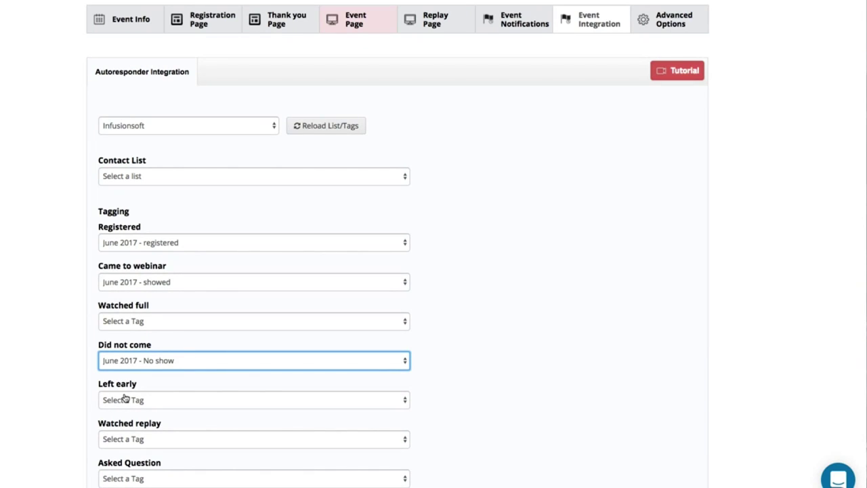
{"action": "scroll", "coordinate": [125, 398], "scroll_direction": "down", "scroll_amount": 2}
{"action": "scroll", "coordinate": [124, 397], "scroll_direction": "up", "scroll_amount": 4}
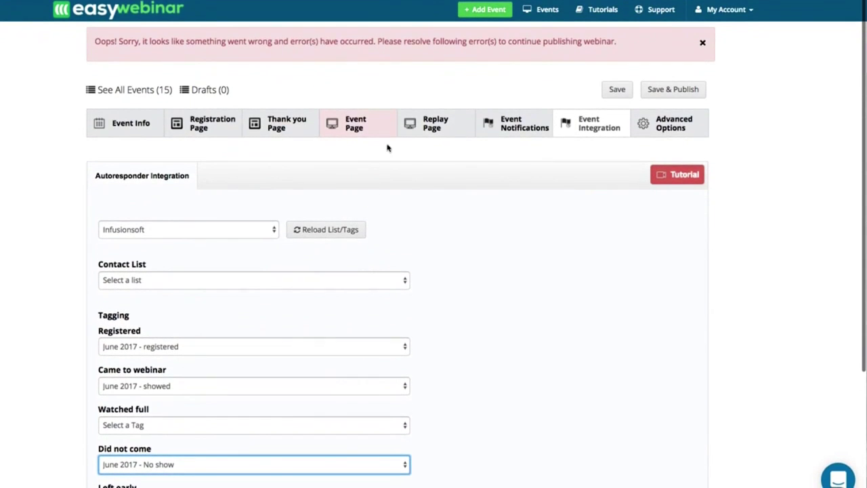
Step: Review Advanced Options' SEO Settings and the Rename Page URLs list (registration-38, replay-38)
{"action": "left_click", "coordinate": [673, 126]}
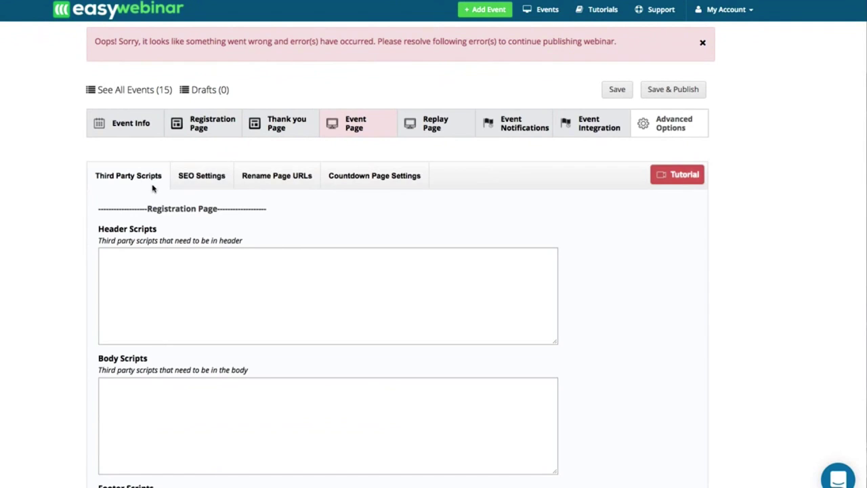
{"action": "left_click", "coordinate": [205, 182]}
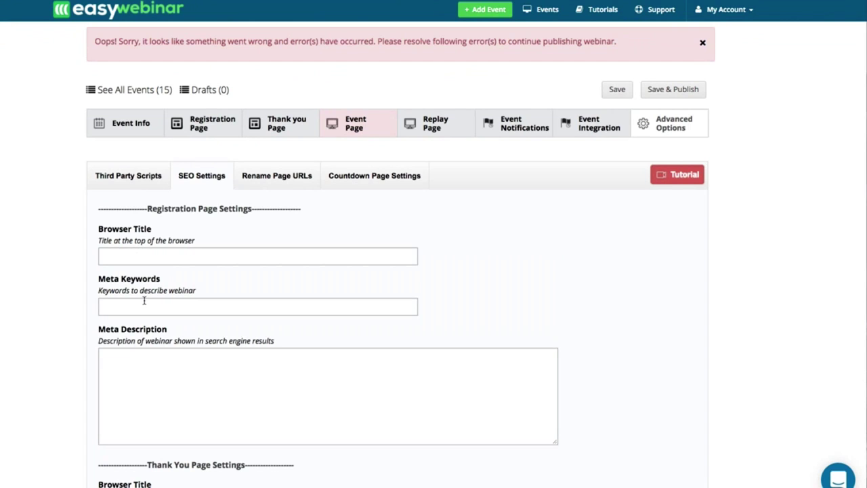
{"action": "scroll", "coordinate": [124, 349], "scroll_direction": "down", "scroll_amount": 1}
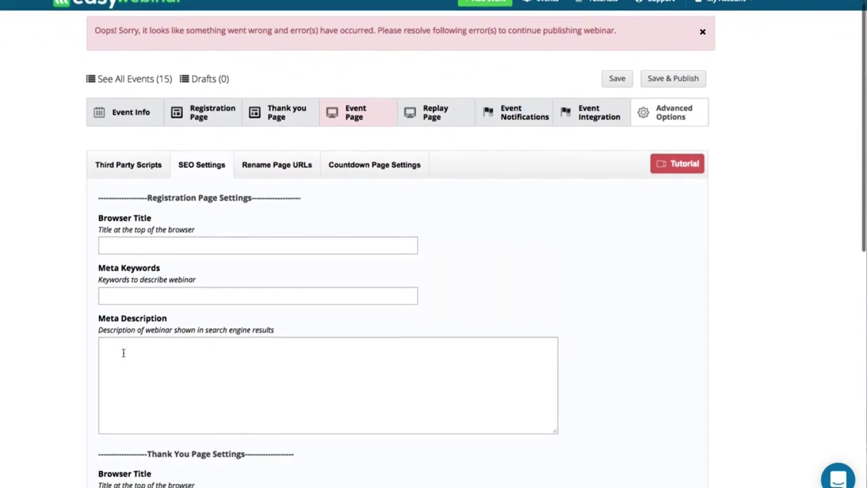
{"action": "left_click", "coordinate": [269, 162]}
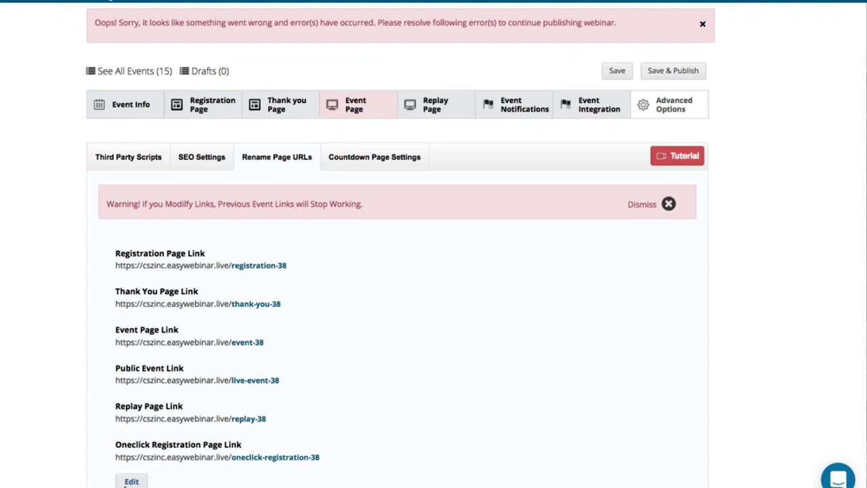
Step: Save the page links unchanged with registration-38, then switch to Countdown Page Settings
{"action": "left_click", "coordinate": [128, 481]}
{"action": "double_click", "coordinate": [282, 268]}
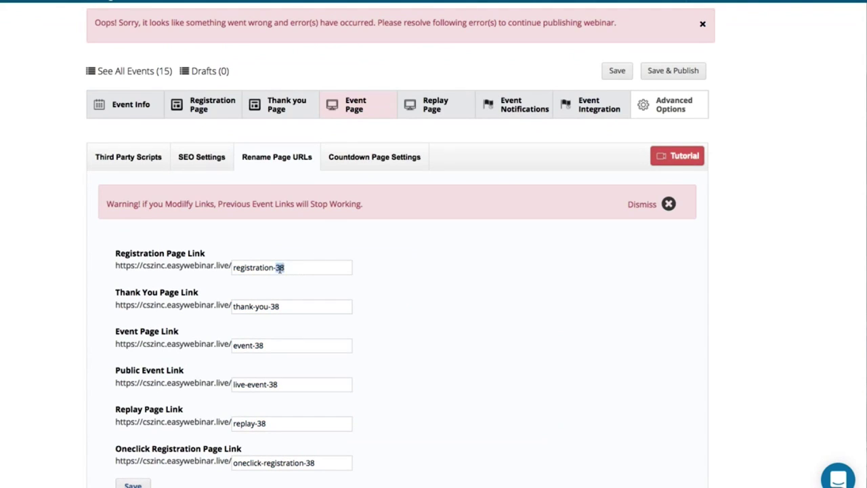
{"action": "left_click", "coordinate": [133, 485]}
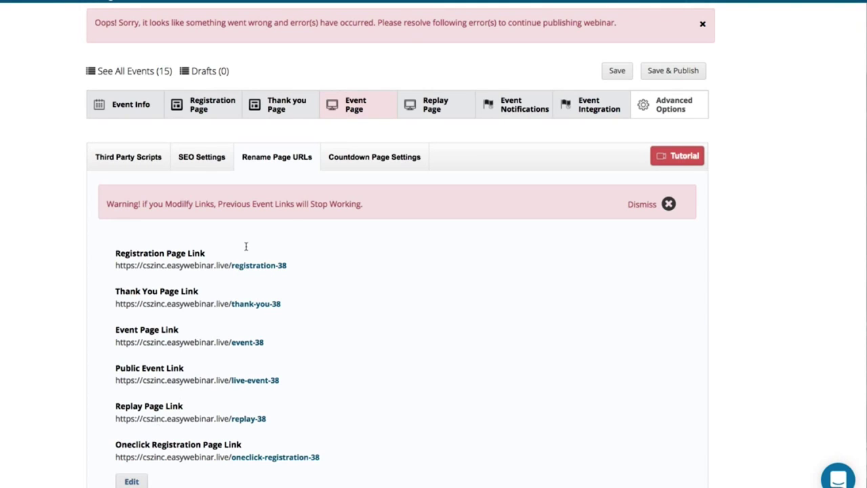
{"action": "left_click", "coordinate": [371, 163]}
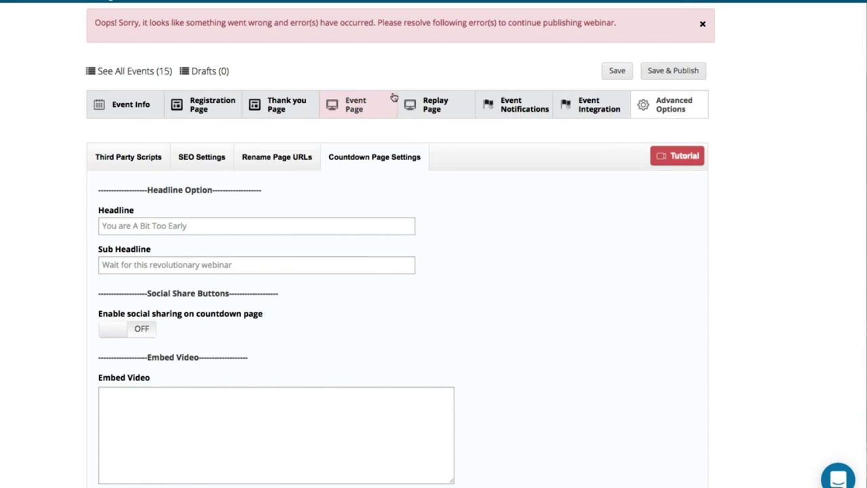
Step: Go to the event page offers and expand the timing settings for Offers #1 and #2
{"action": "left_click", "coordinate": [369, 102]}
{"action": "scroll", "coordinate": [251, 285], "scroll_direction": "down", "scroll_amount": 5}
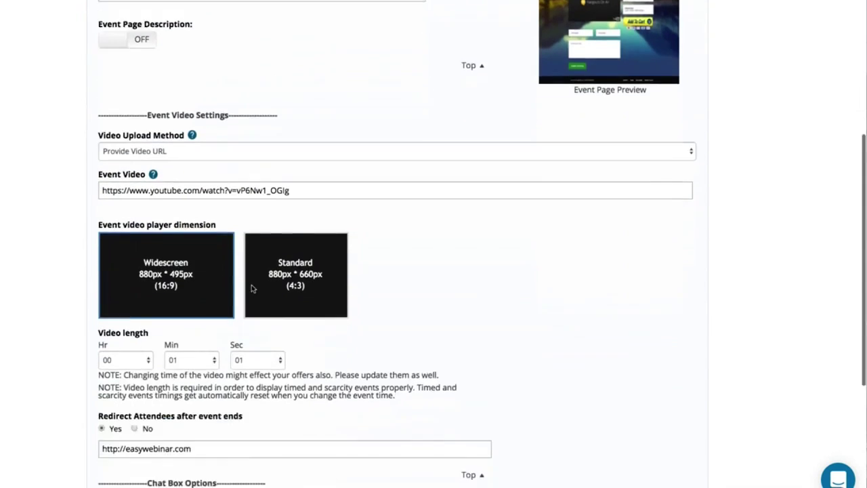
{"action": "scroll", "coordinate": [239, 184], "scroll_direction": "up", "scroll_amount": 4}
{"action": "scroll", "coordinate": [224, 112], "scroll_direction": "down", "scroll_amount": 6}
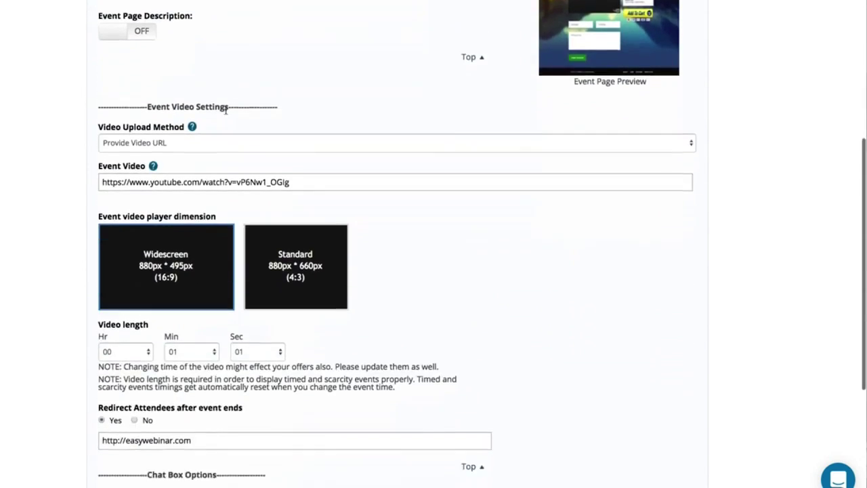
{"action": "scroll", "coordinate": [129, 302], "scroll_direction": "up", "scroll_amount": 6}
{"action": "left_click", "coordinate": [223, 122]}
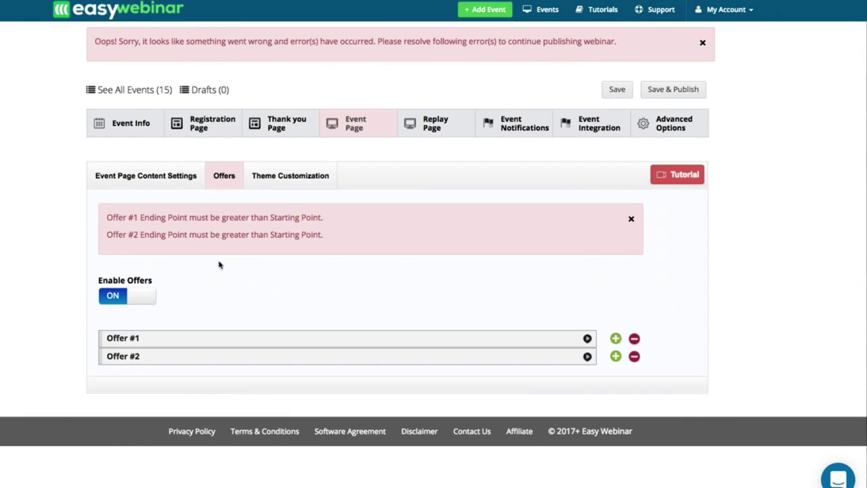
{"action": "left_click", "coordinate": [174, 355]}
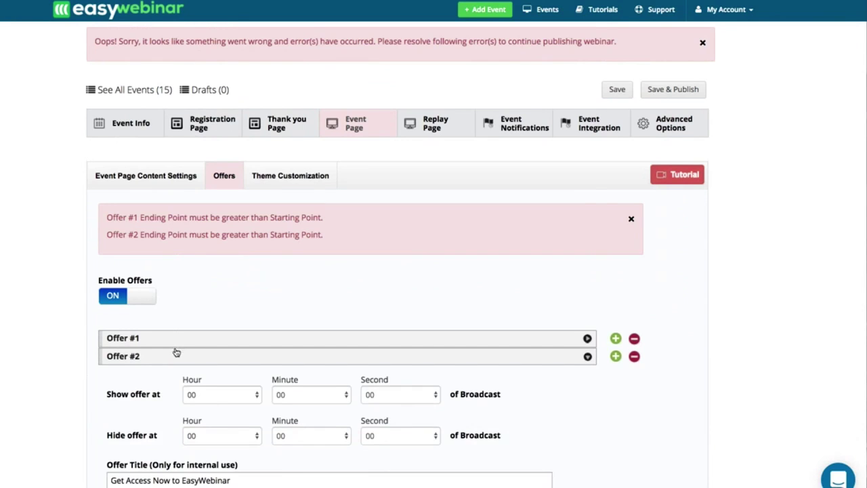
{"action": "left_click", "coordinate": [178, 342]}
{"action": "scroll", "coordinate": [194, 375], "scroll_direction": "down", "scroll_amount": 1}
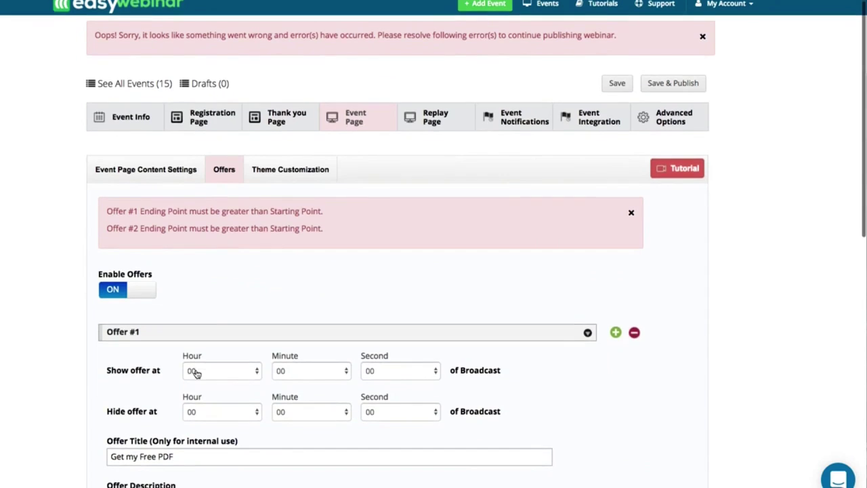
{"action": "scroll", "coordinate": [188, 386], "scroll_direction": "down", "scroll_amount": 3}
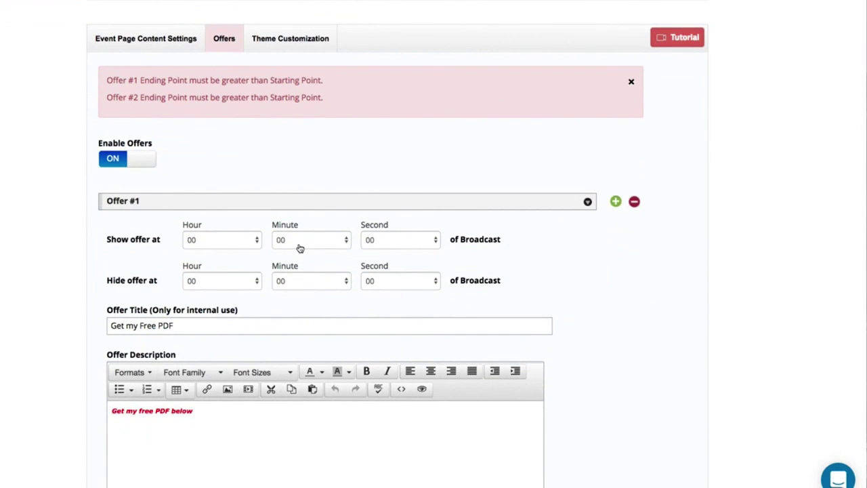
Step: Set Offer #1 to show at 5 seconds and hide at 45 seconds
{"action": "left_click", "coordinate": [377, 240]}
{"action": "left_click", "coordinate": [372, 284]}
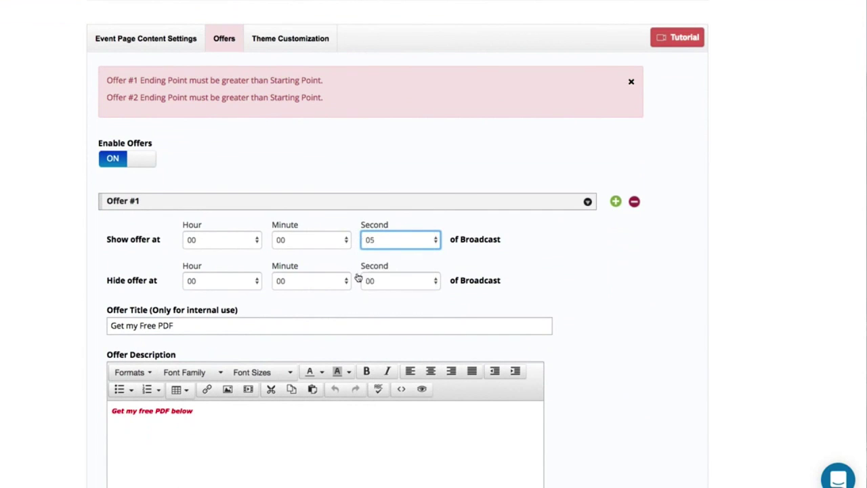
{"action": "left_click", "coordinate": [310, 283]}
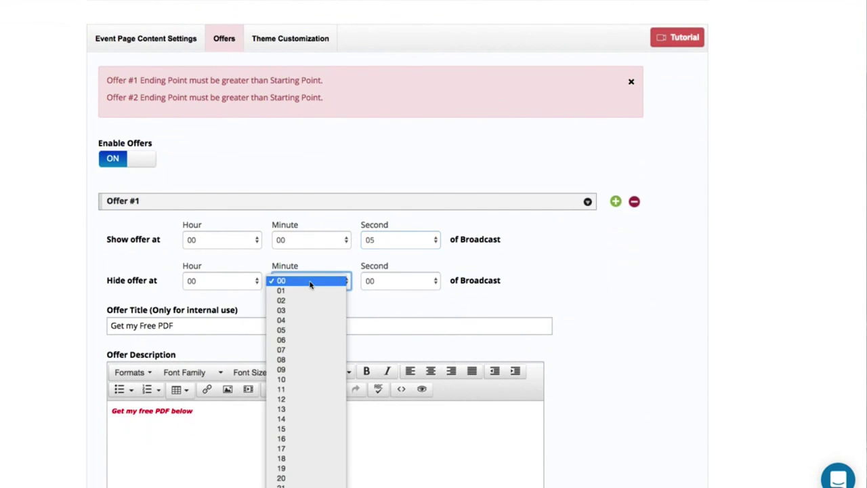
{"action": "left_click", "coordinate": [384, 287]}
{"action": "scroll", "coordinate": [365, 477], "scroll_direction": "down", "scroll_amount": 5}
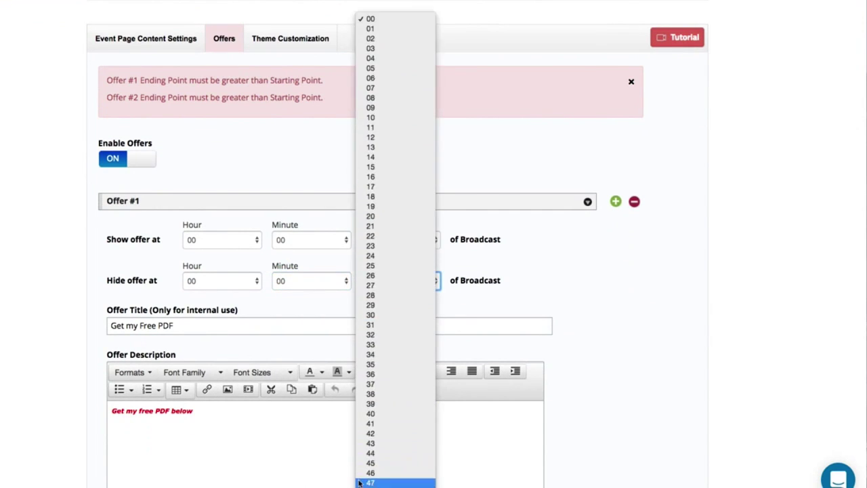
{"action": "left_click", "coordinate": [366, 463]}
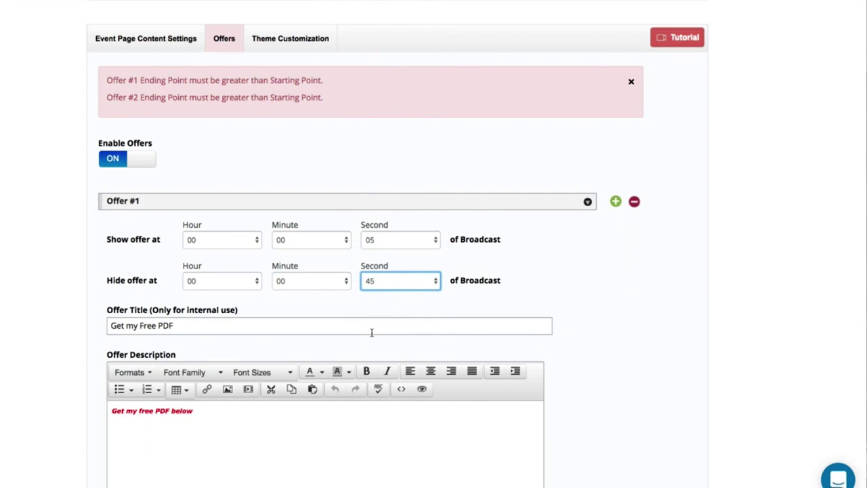
{"action": "scroll", "coordinate": [371, 332], "scroll_direction": "down", "scroll_amount": 10}
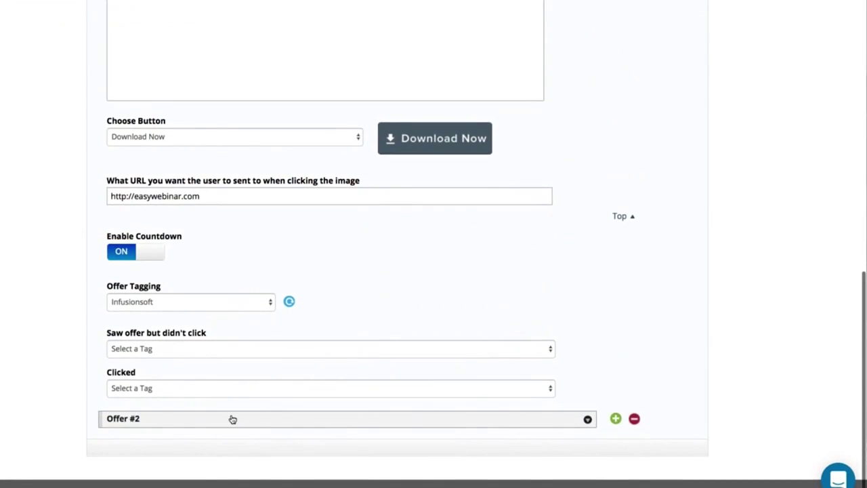
Step: Set Offer #2 to show at 08 seconds and hide at 30 seconds
{"action": "left_click", "coordinate": [233, 419]}
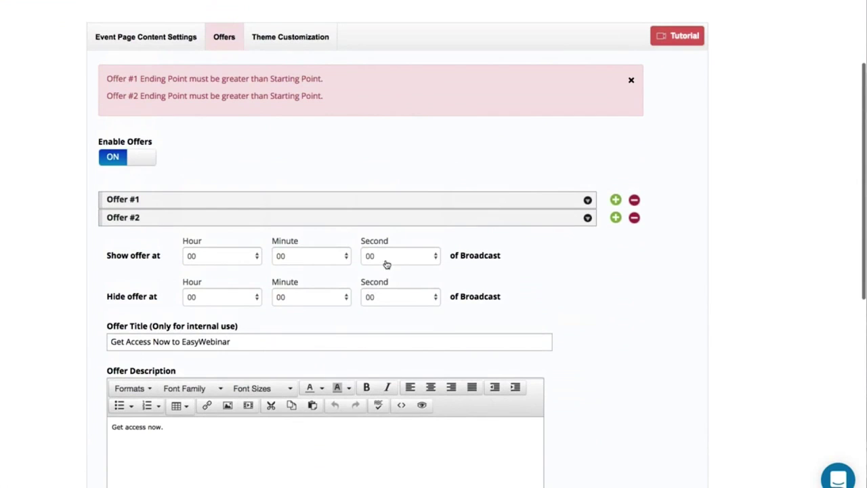
{"action": "left_click", "coordinate": [386, 256]}
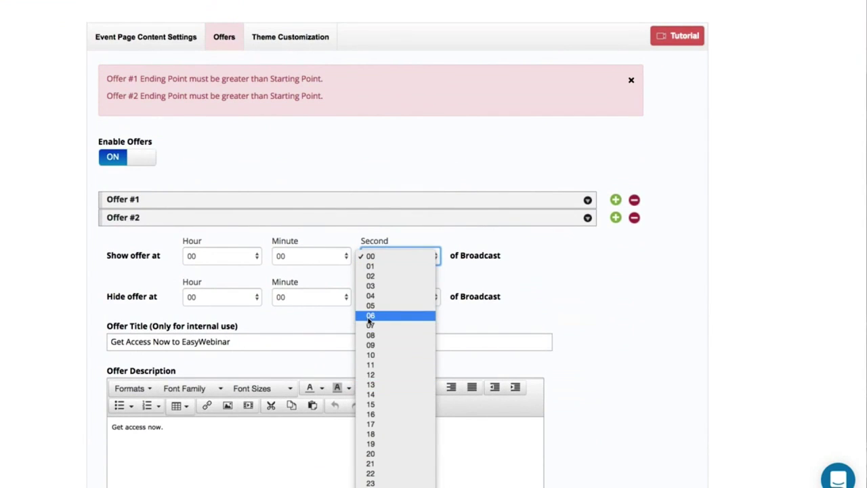
{"action": "left_click", "coordinate": [371, 334]}
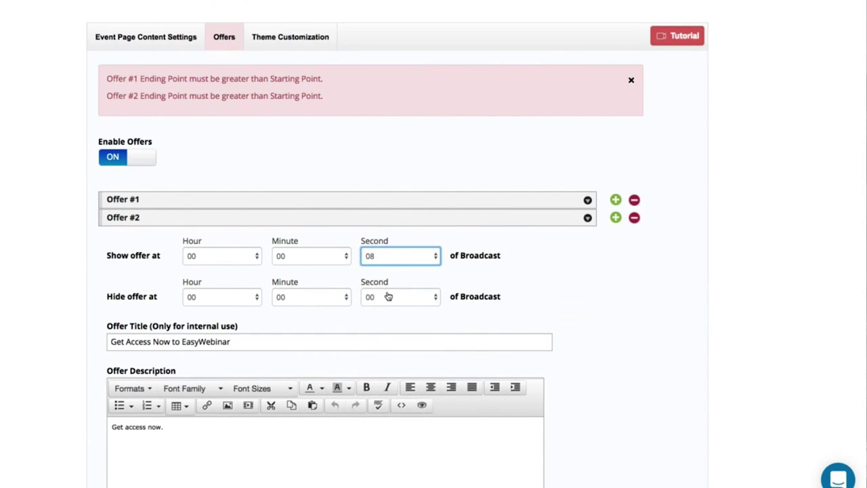
{"action": "left_click", "coordinate": [388, 296]}
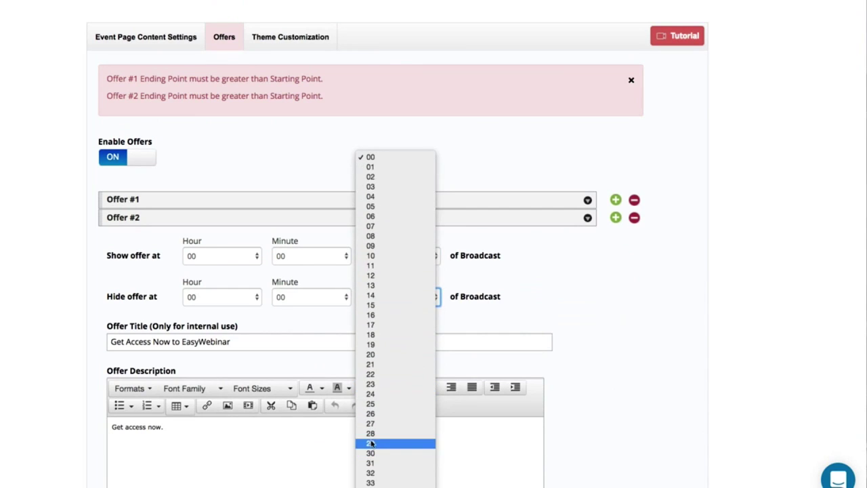
{"action": "left_click", "coordinate": [370, 452]}
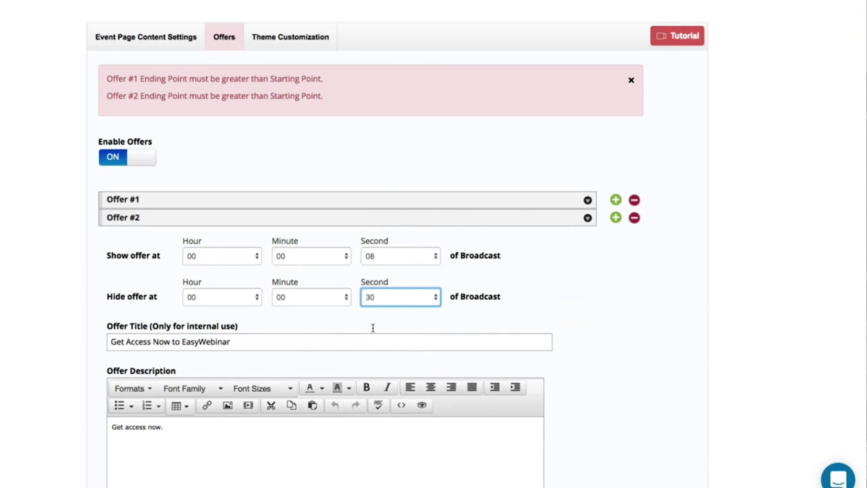
Step: Save and publish the webinar
{"action": "scroll", "coordinate": [422, 327], "scroll_direction": "down", "scroll_amount": 5}
{"action": "scroll", "coordinate": [422, 329], "scroll_direction": "down", "scroll_amount": 2}
{"action": "scroll", "coordinate": [422, 328], "scroll_direction": "up", "scroll_amount": 9}
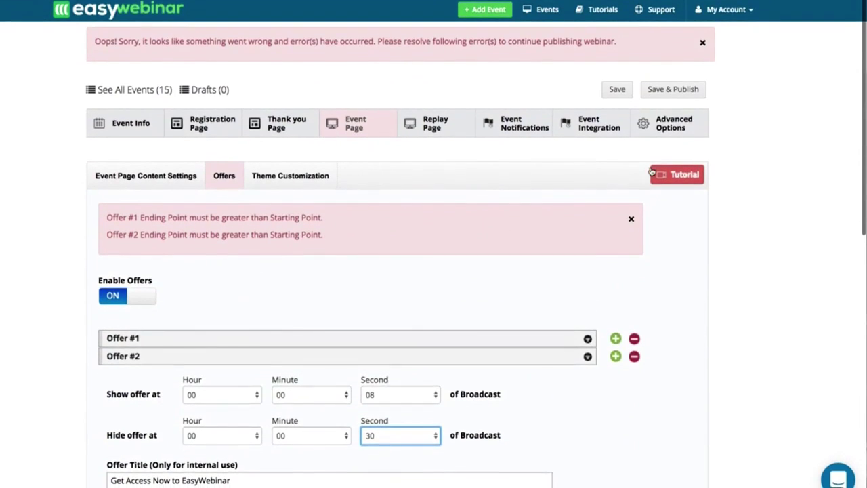
{"action": "left_click", "coordinate": [668, 89]}
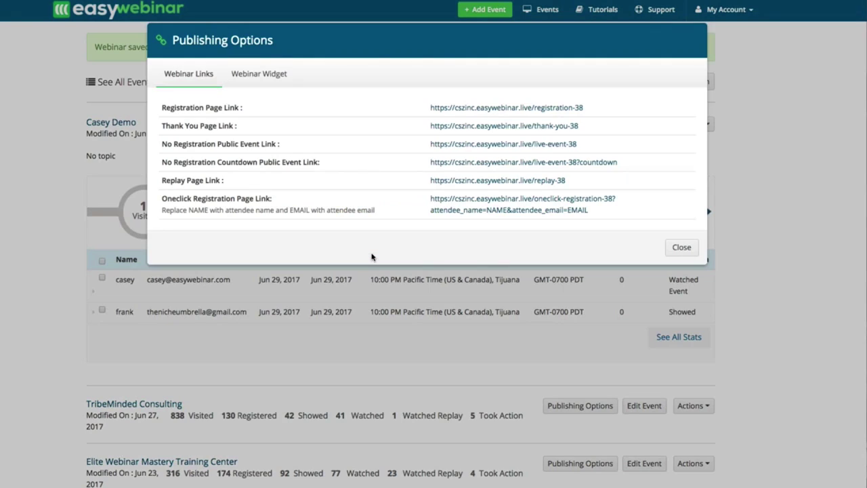
Step: Follow the Registration Page Link from the Publishing Options dialog
{"action": "left_click", "coordinate": [464, 117]}
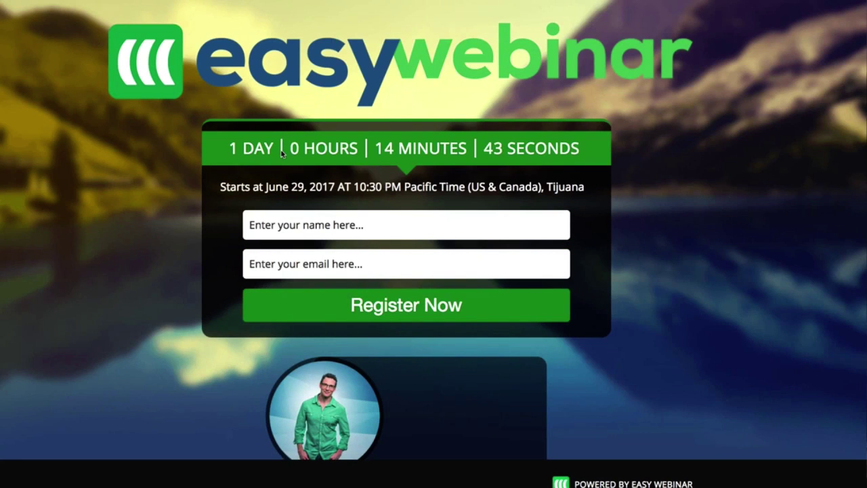
Step: Register a test attendee by entering a name and e-mail address on the registration form
{"action": "scroll", "coordinate": [282, 153], "scroll_direction": "down", "scroll_amount": 3}
{"action": "scroll", "coordinate": [282, 153], "scroll_direction": "up", "scroll_amount": 3}
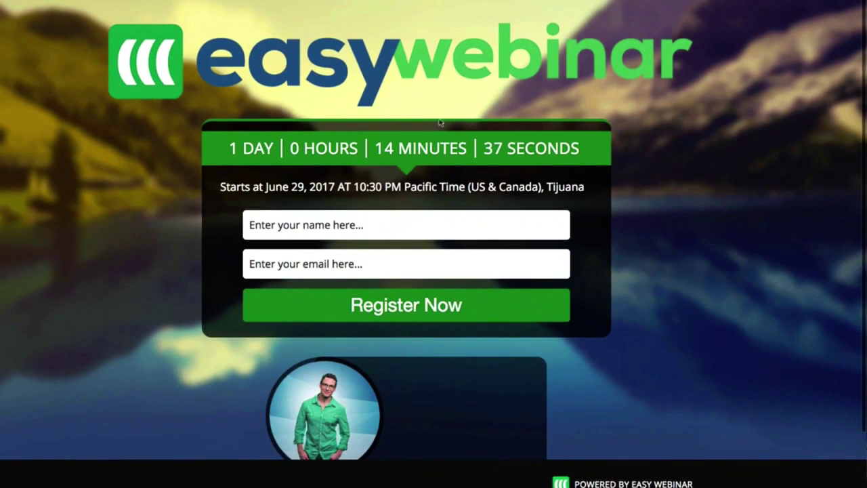
{"action": "scroll", "coordinate": [360, 302], "scroll_direction": "down", "scroll_amount": 3}
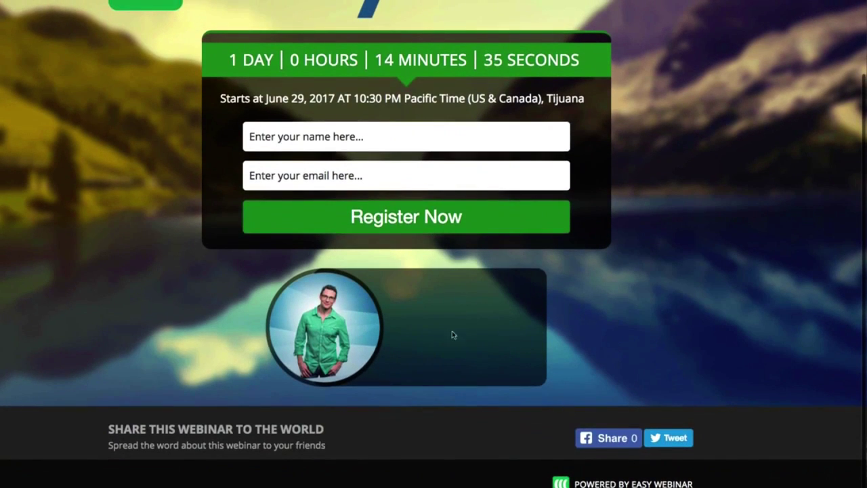
{"action": "scroll", "coordinate": [447, 346], "scroll_direction": "up", "scroll_amount": 3}
{"action": "left_click", "coordinate": [344, 231]}
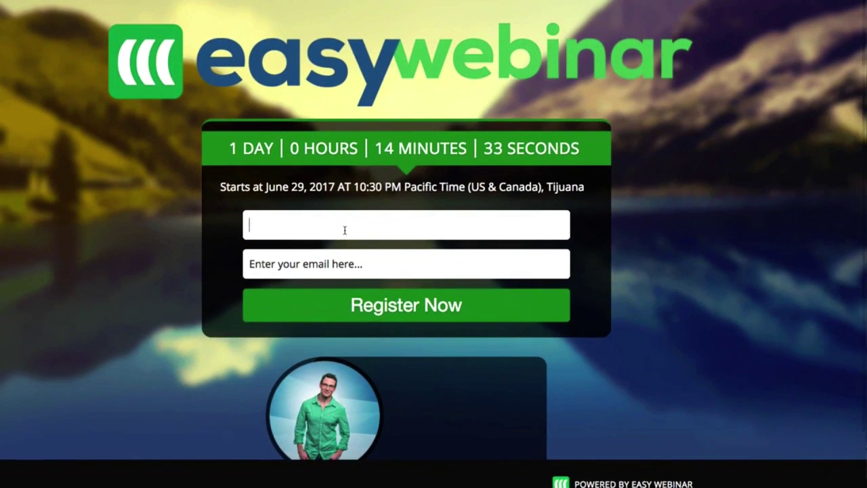
{"action": "type", "text": "casey"}
{"action": "left_click", "coordinate": [249, 263]}
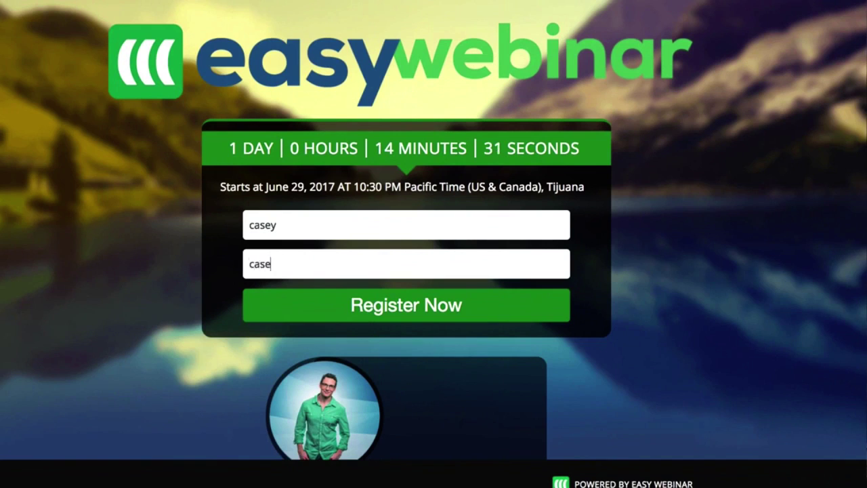
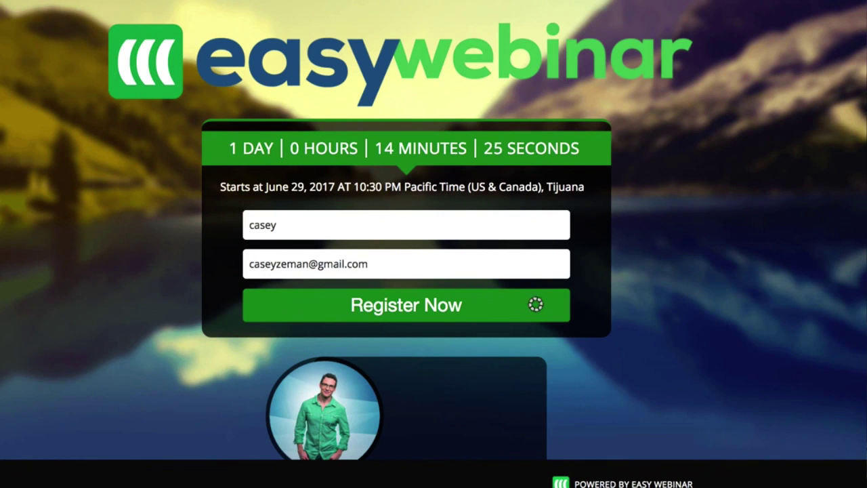
{"action": "key", "text": "Return"}
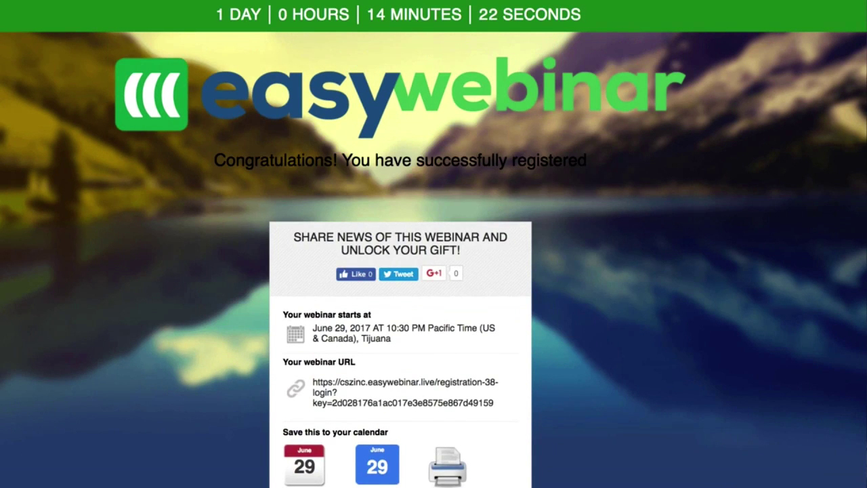
Step: Visit the personal webinar URL from the thank-you page, then go back to the confirmation
{"action": "scroll", "coordinate": [338, 246], "scroll_direction": "down", "scroll_amount": 3}
{"action": "left_click", "coordinate": [358, 297]}
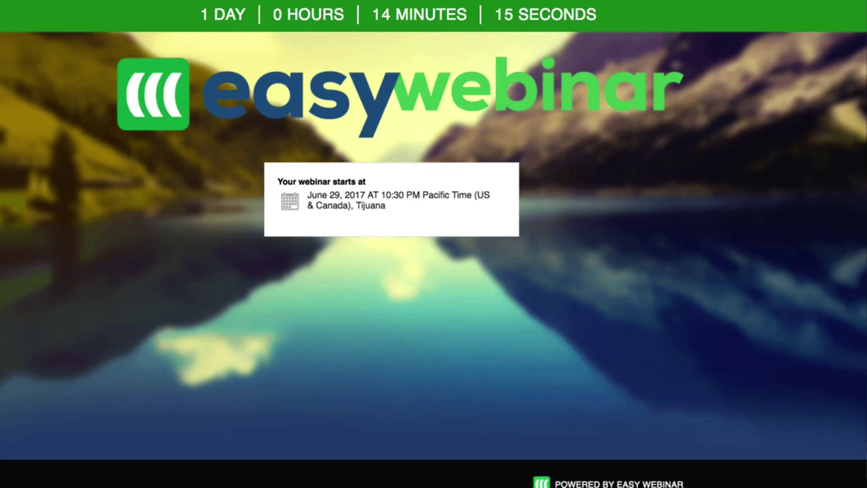
{"action": "key", "text": "alt+Left"}
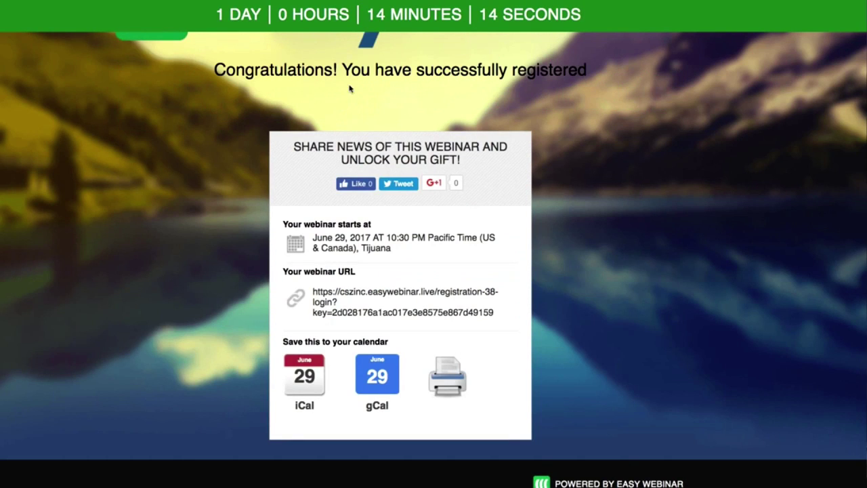
{"action": "scroll", "coordinate": [349, 89], "scroll_direction": "up", "scroll_amount": 3}
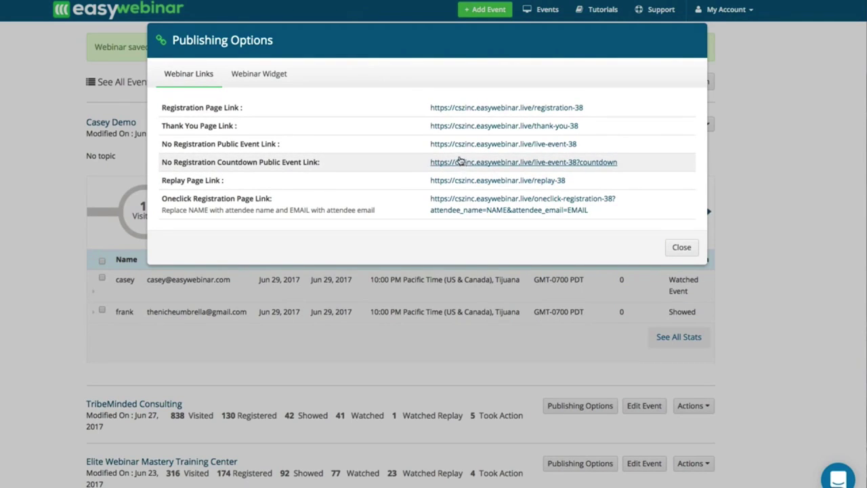
Step: Bring up the webinar replay page and look it over
{"action": "left_click", "coordinate": [465, 181]}
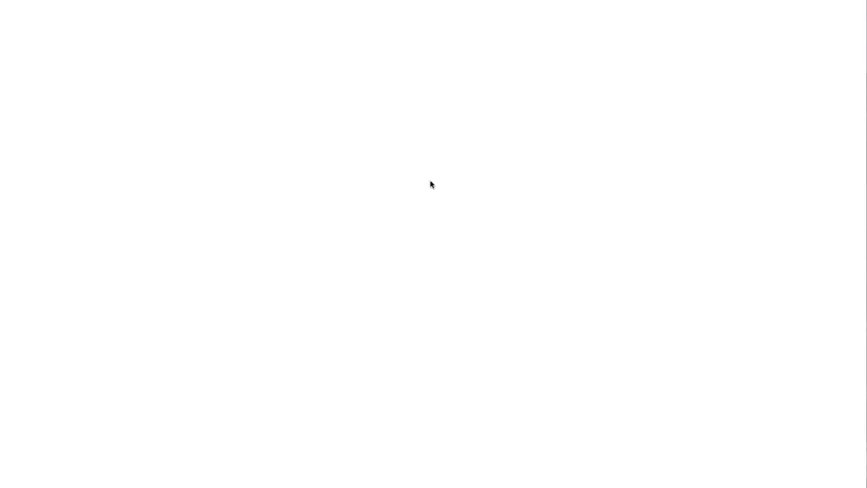
{"action": "scroll", "coordinate": [298, 186], "scroll_direction": "down", "scroll_amount": 3}
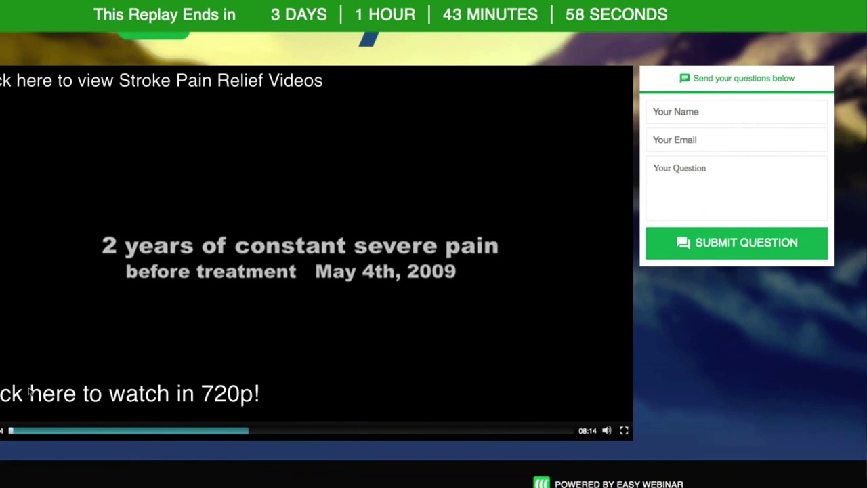
{"action": "scroll", "coordinate": [30, 391], "scroll_direction": "up", "scroll_amount": 1}
{"action": "scroll", "coordinate": [30, 392], "scroll_direction": "up", "scroll_amount": 2}
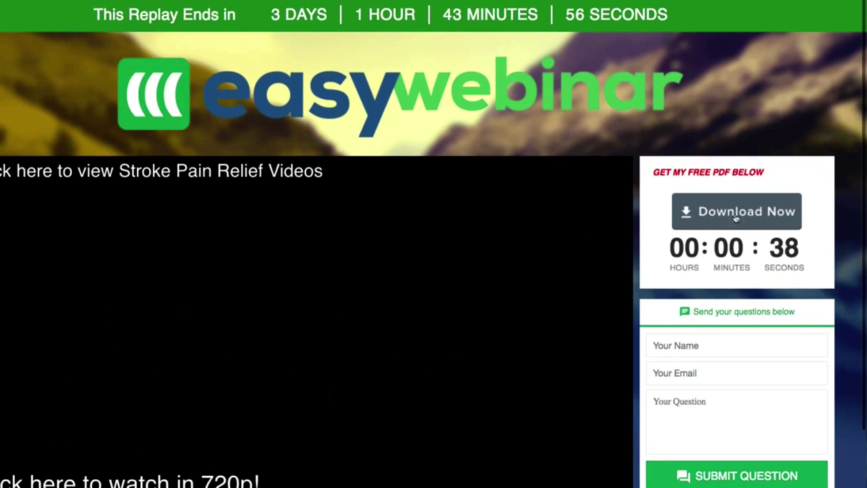
{"action": "scroll", "coordinate": [269, 343], "scroll_direction": "down", "scroll_amount": 2}
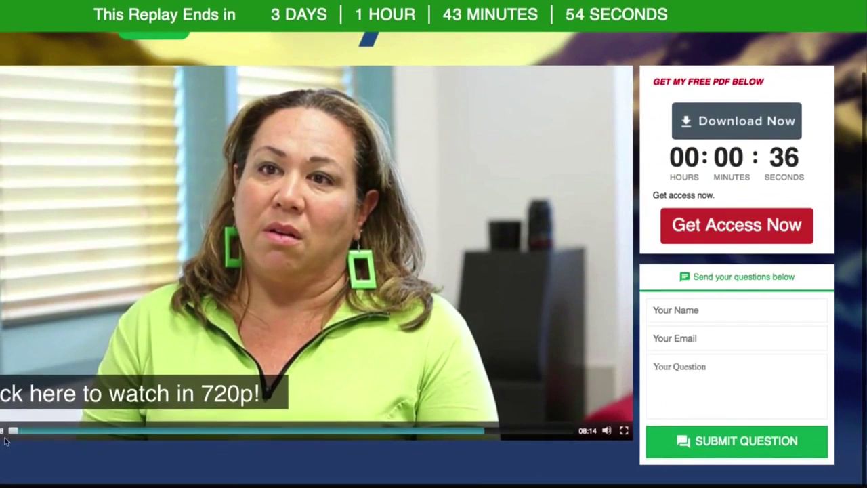
Step: Submit the question 'hi there', with the questioner's name and e-mail autofilled
{"action": "mouse_move", "coordinate": [606, 430]}
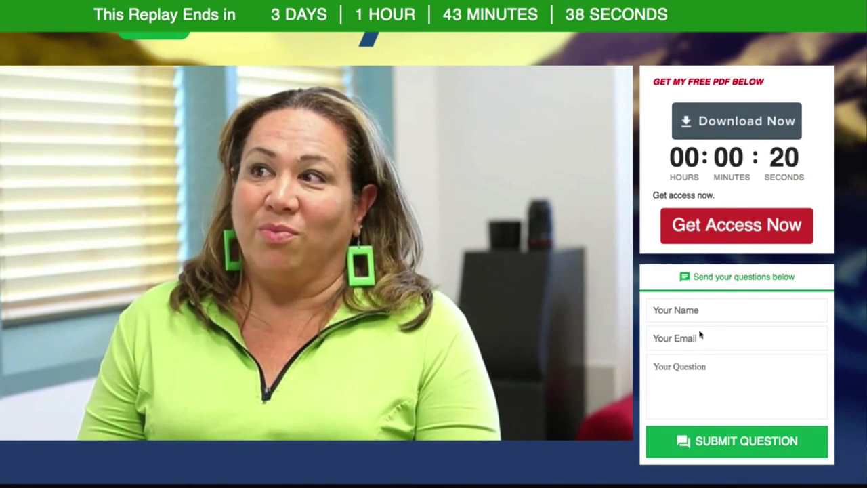
{"action": "left_click", "coordinate": [680, 317]}
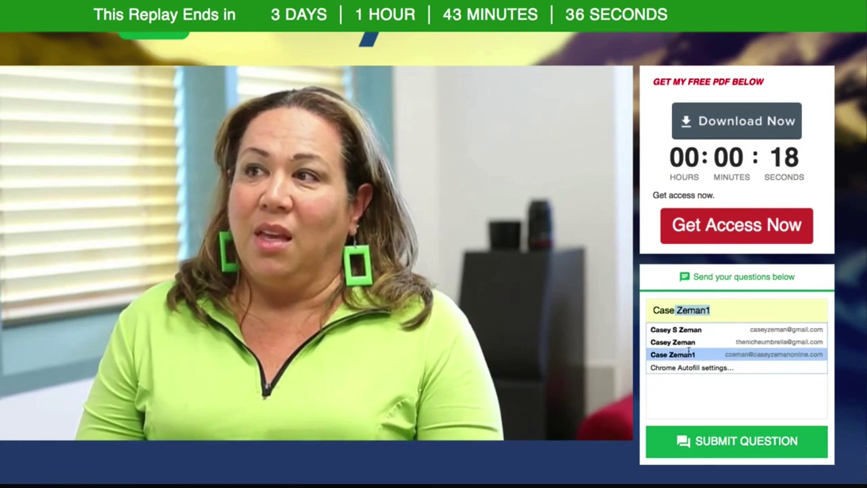
{"action": "left_click", "coordinate": [693, 341]}
{"action": "left_click", "coordinate": [687, 375]}
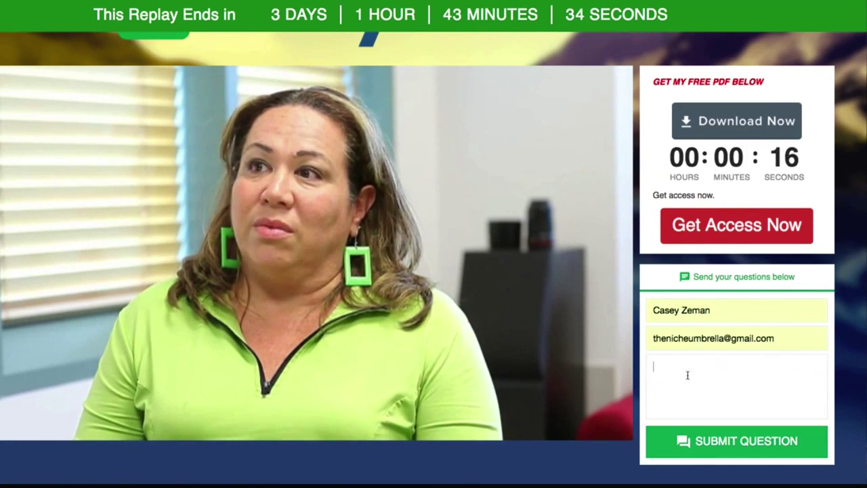
{"action": "type", "text": "hi there"}
{"action": "key", "text": "Return"}
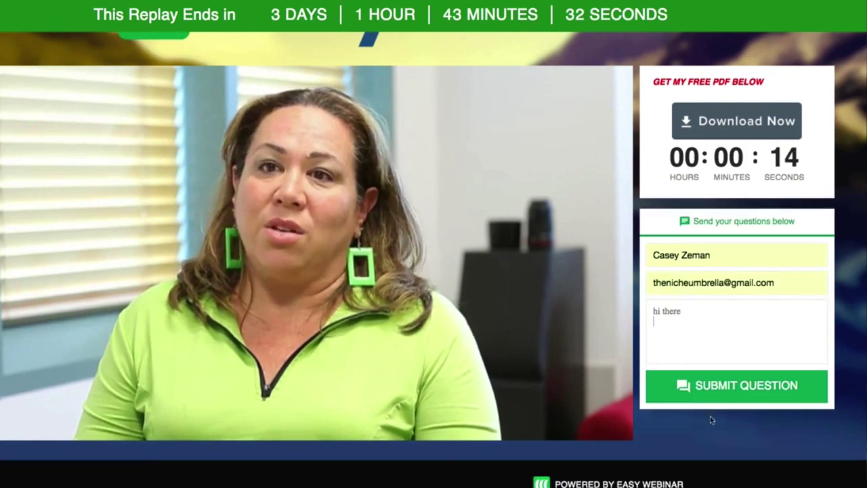
{"action": "left_click", "coordinate": [726, 399]}
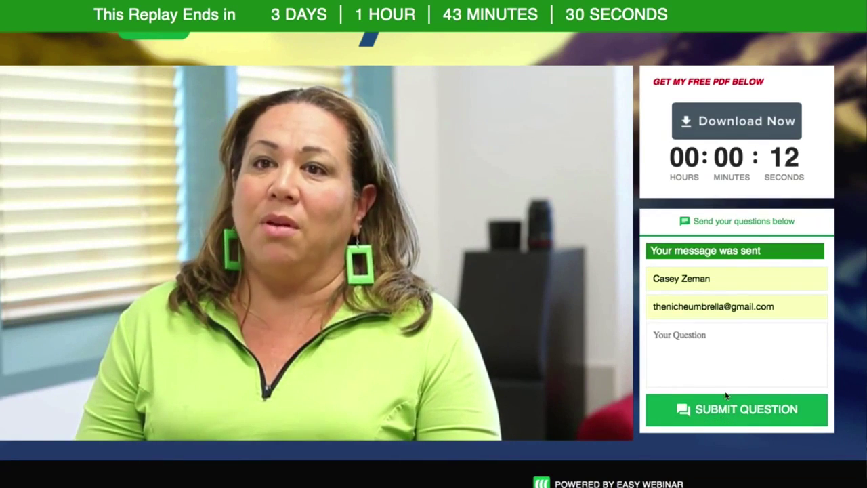